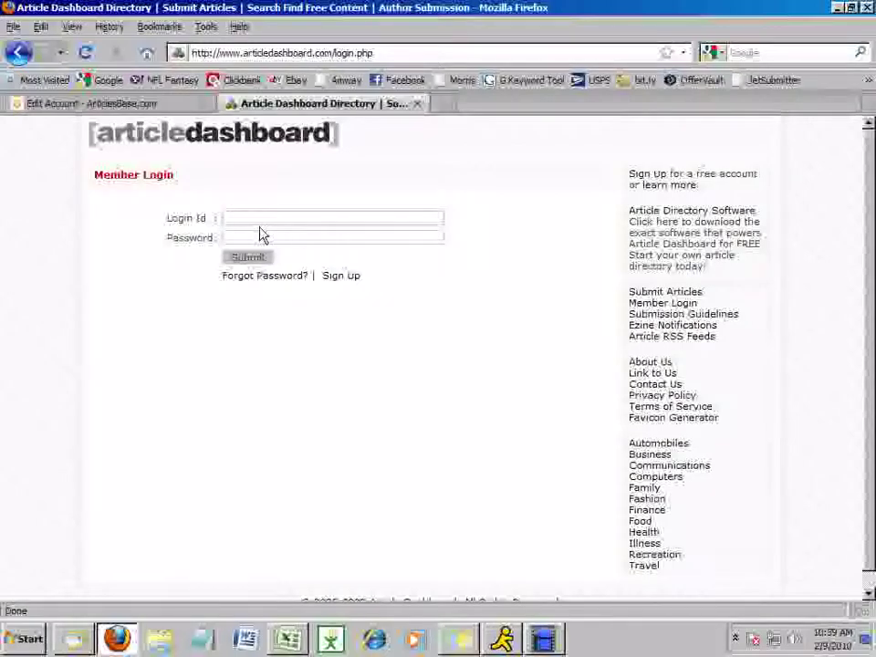
Log in to the member account with the saved login e-mail and account password.
type("in")
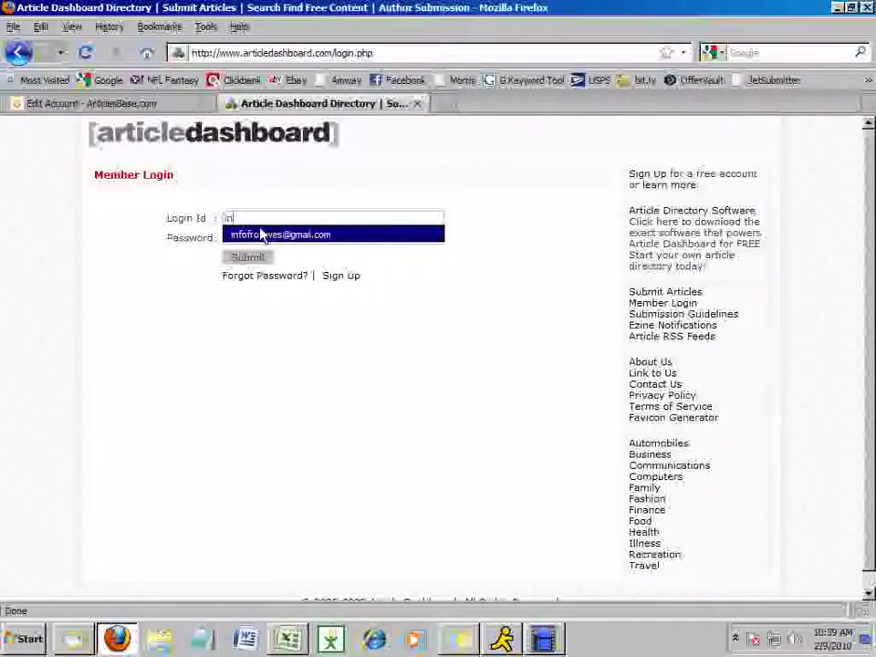
left_click(262, 235)
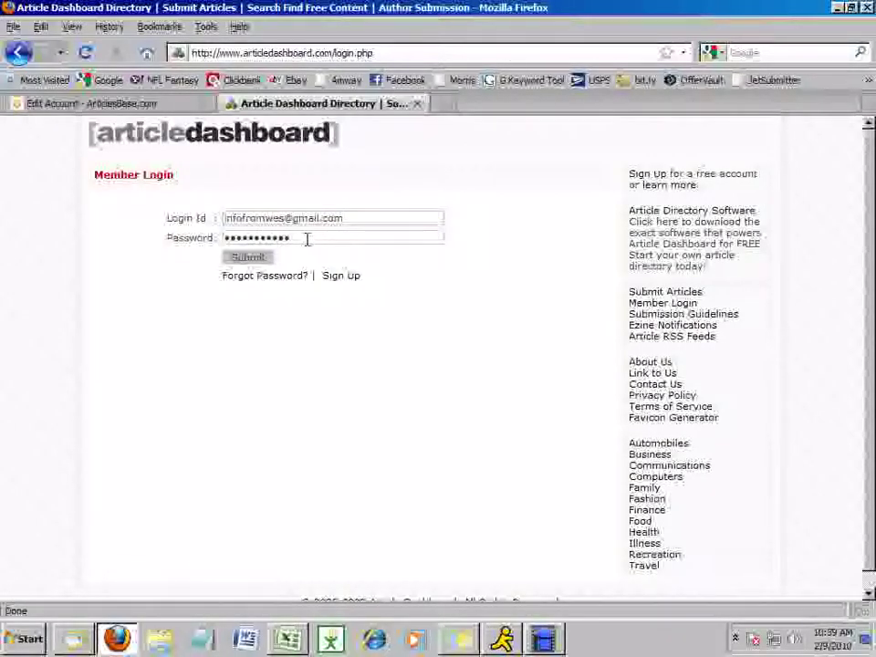
left_click_drag(307, 238, 190, 236)
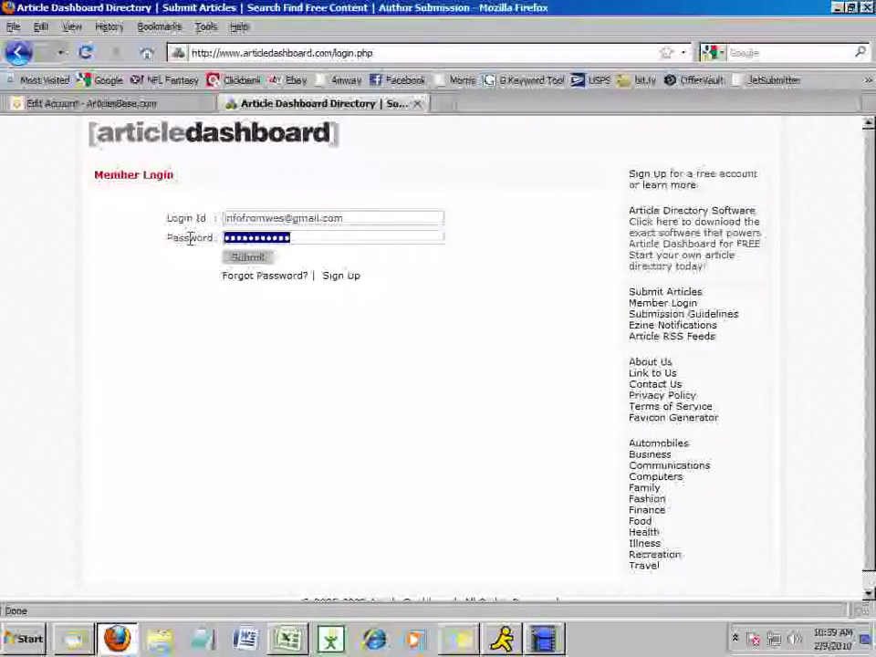
left_click(243, 260)
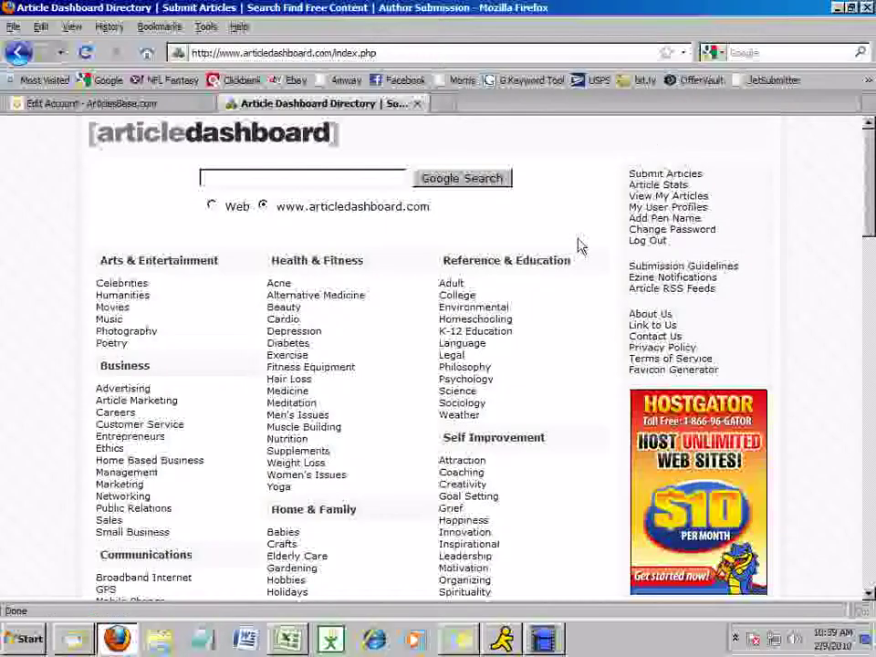
Open the article "How to Perform Floppy Disk Data Recovery" for editing from the member's own article list.
left_click(668, 198)
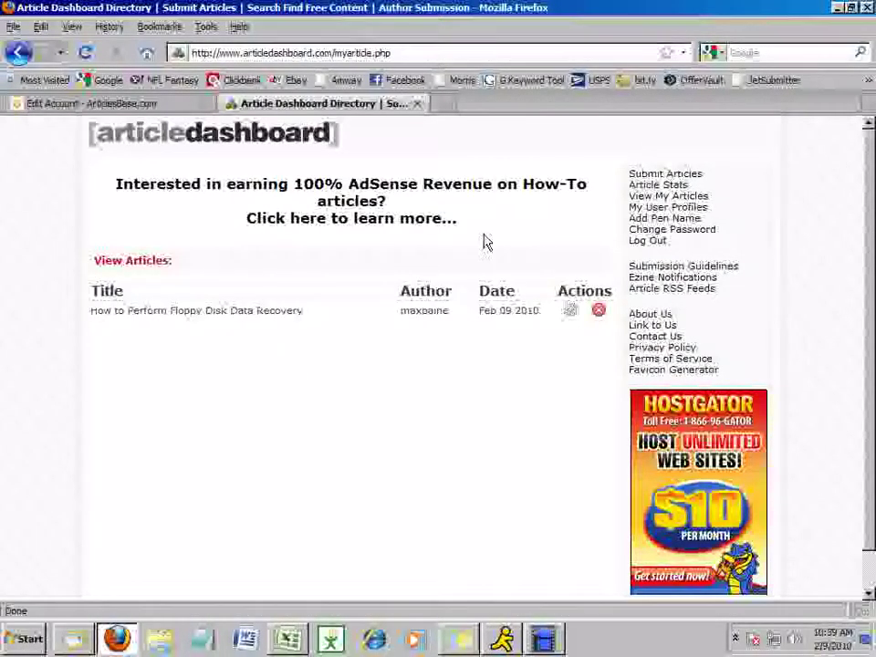
left_click_drag(92, 311, 315, 314)
left_click(399, 321)
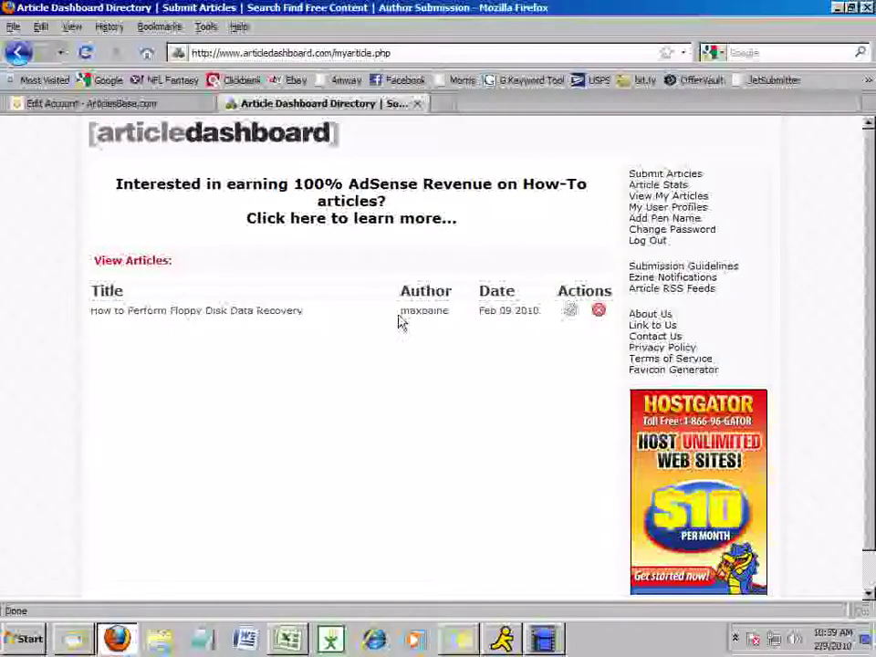
left_click(572, 312)
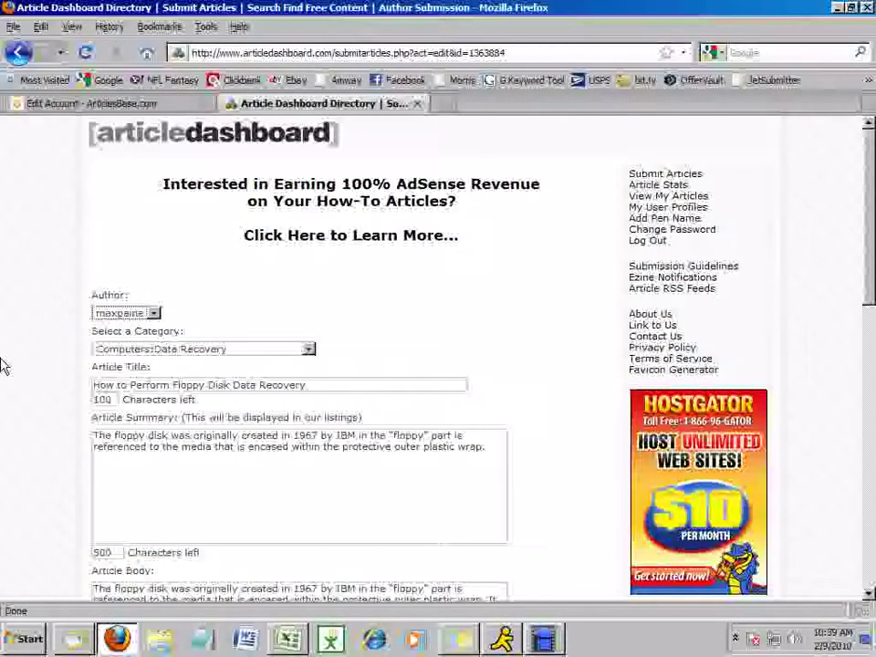
Copy the last two sentences of the article body's opening paragraph, starting at "They were", into the Article Summary as a new paragraph.
scroll(8, 365, "down", 2)
scroll(19, 363, "down", 2)
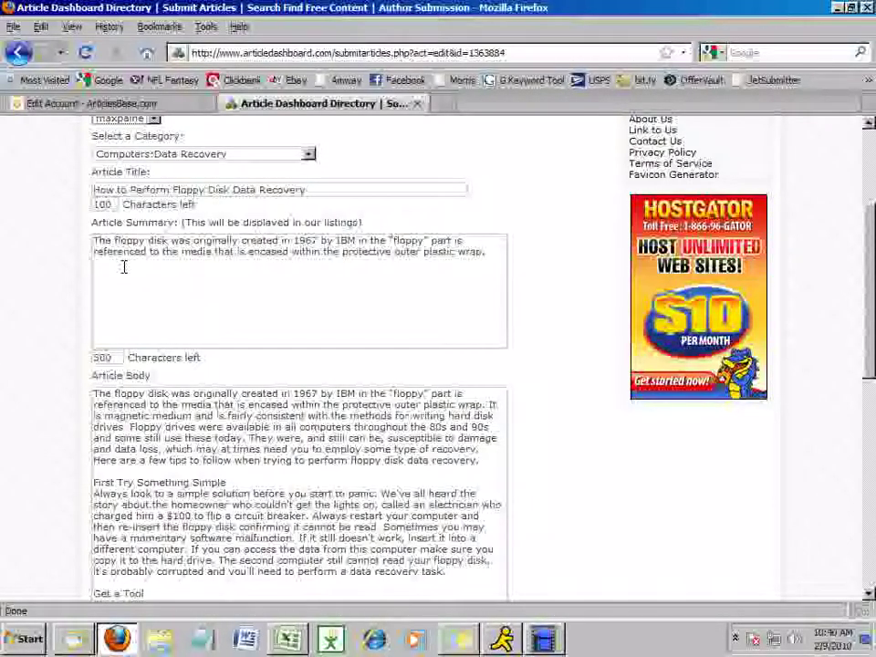
left_click_drag(93, 223, 204, 366)
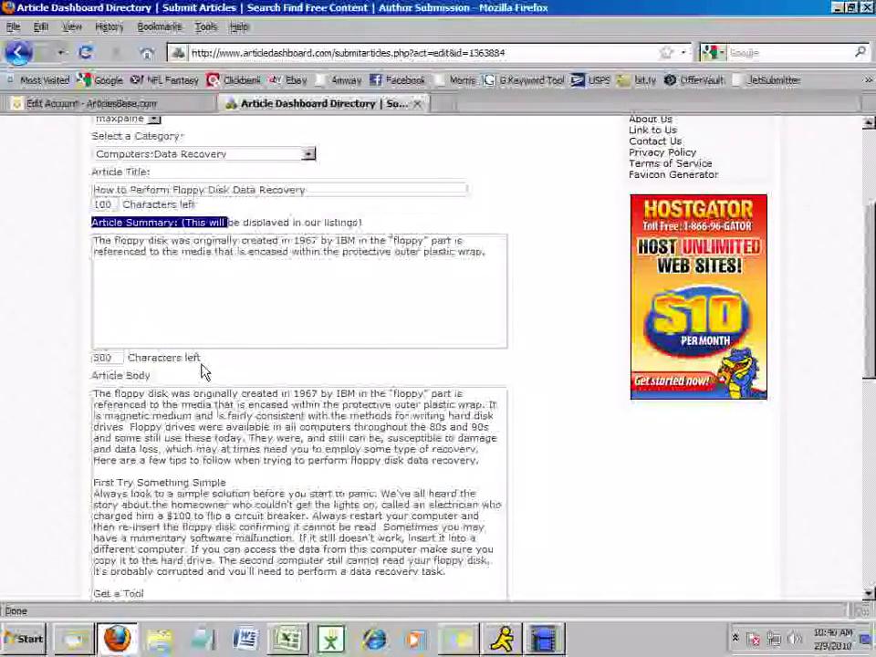
left_click(114, 290)
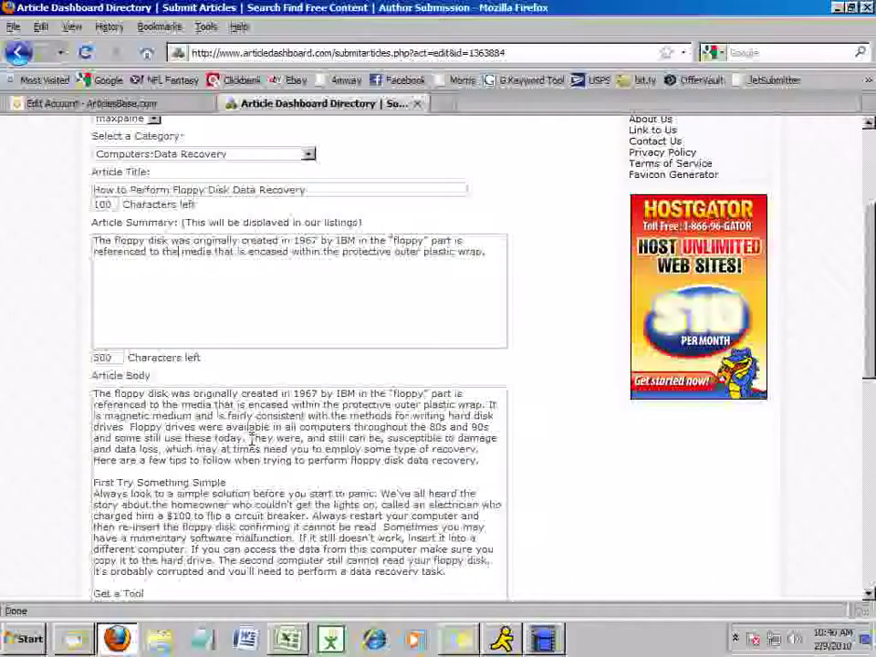
left_click_drag(250, 438, 482, 465)
key("ctrl+c")
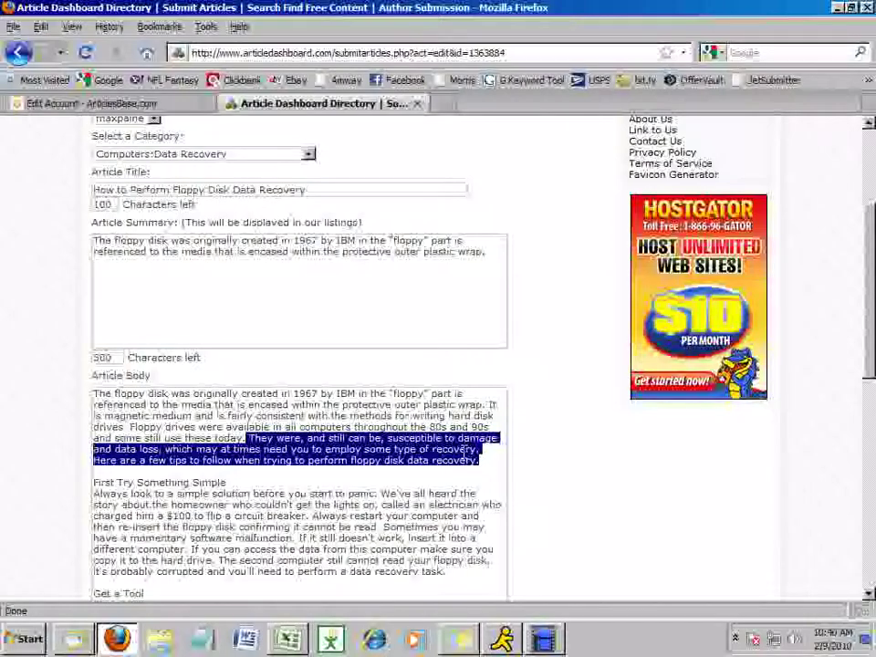
left_click(176, 290)
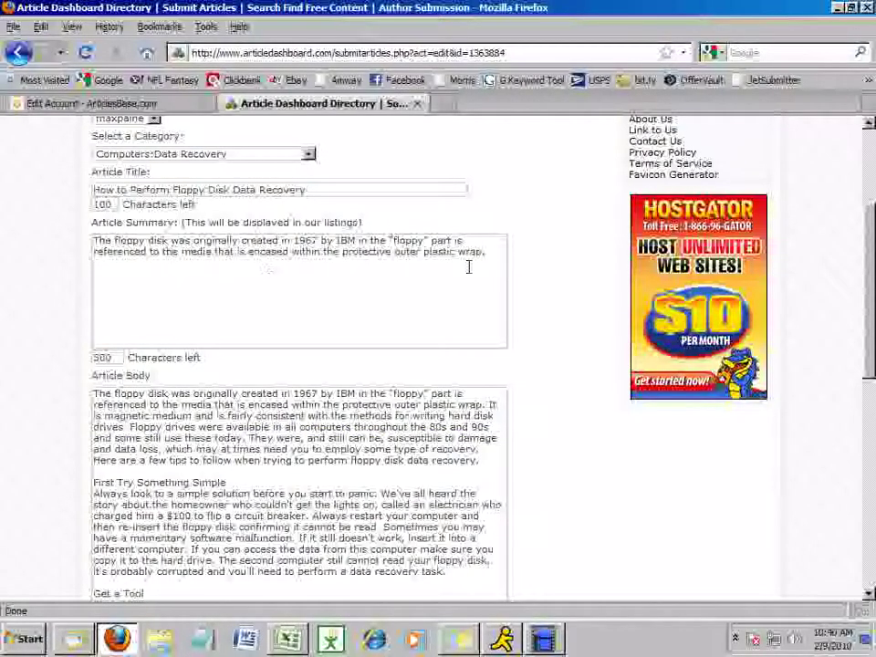
key("Return")
key("Return")
key("ctrl+v")
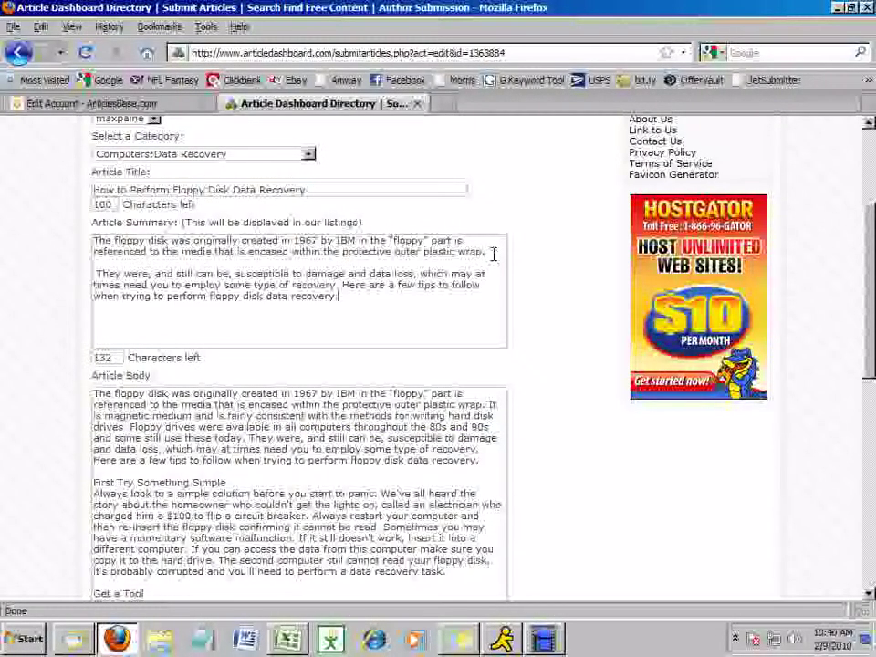
Move "The floppy disk" from the start of the summary into its second paragraph, replacing "They".
left_click_drag(170, 241, 71, 182)
key("ctrl+c")
key("BackSpace")
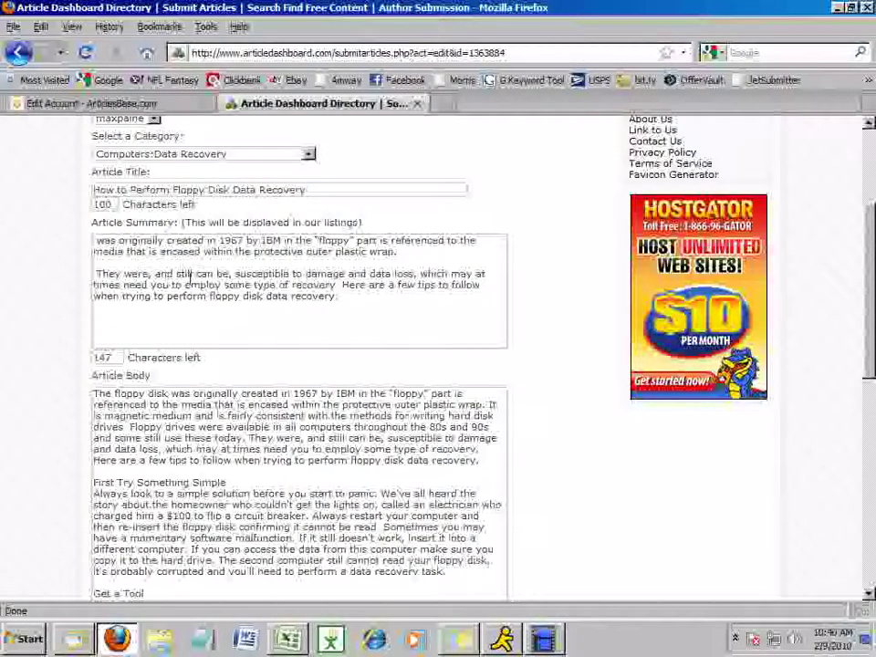
left_click_drag(125, 274, 92, 274)
key("ctrl+v")
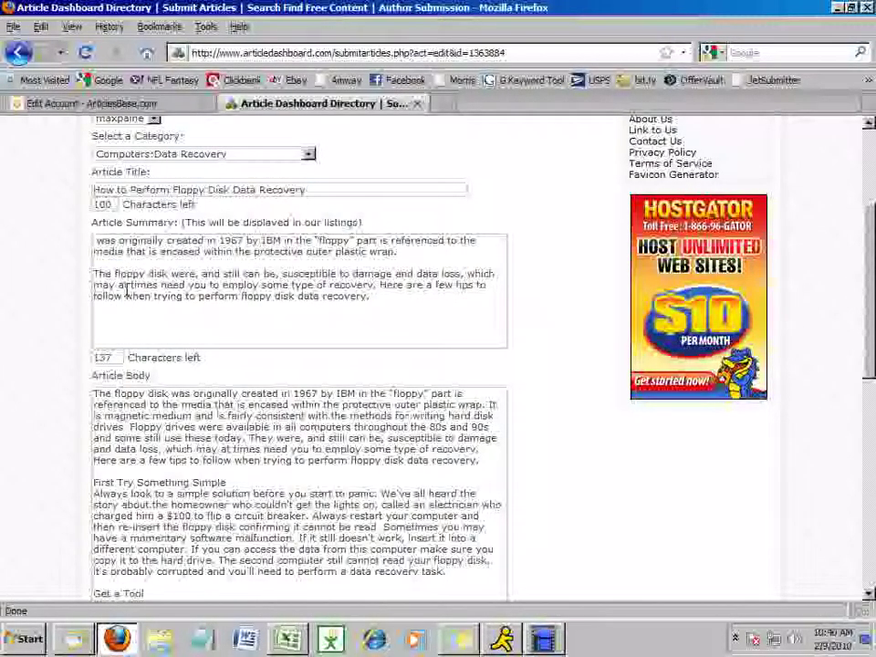
In the summary's second paragraph, change "were" to "was" and delete "you" before "to employ".
double_click(176, 273)
key("BackSpace")
type("was")
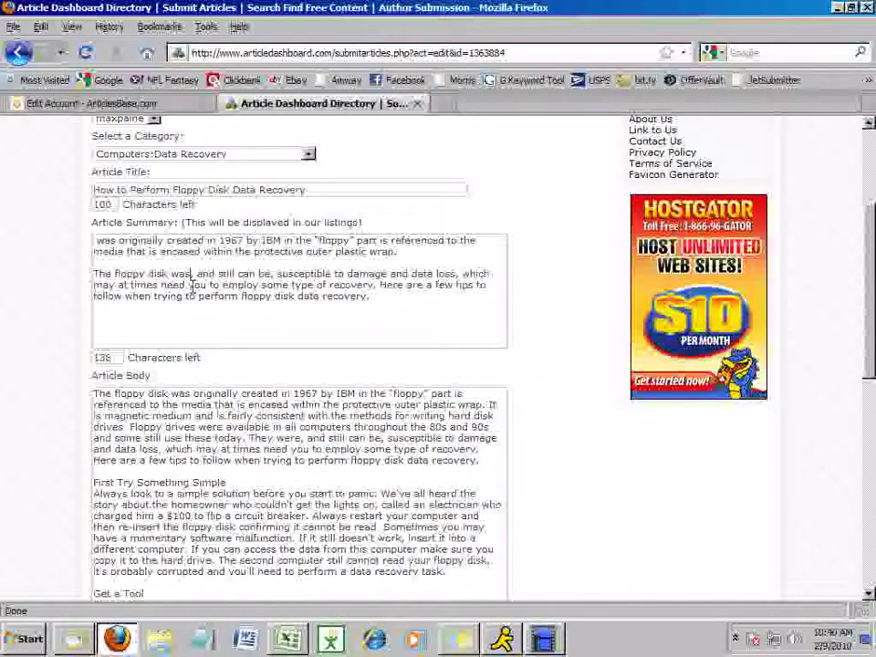
double_click(197, 285)
key("Delete")
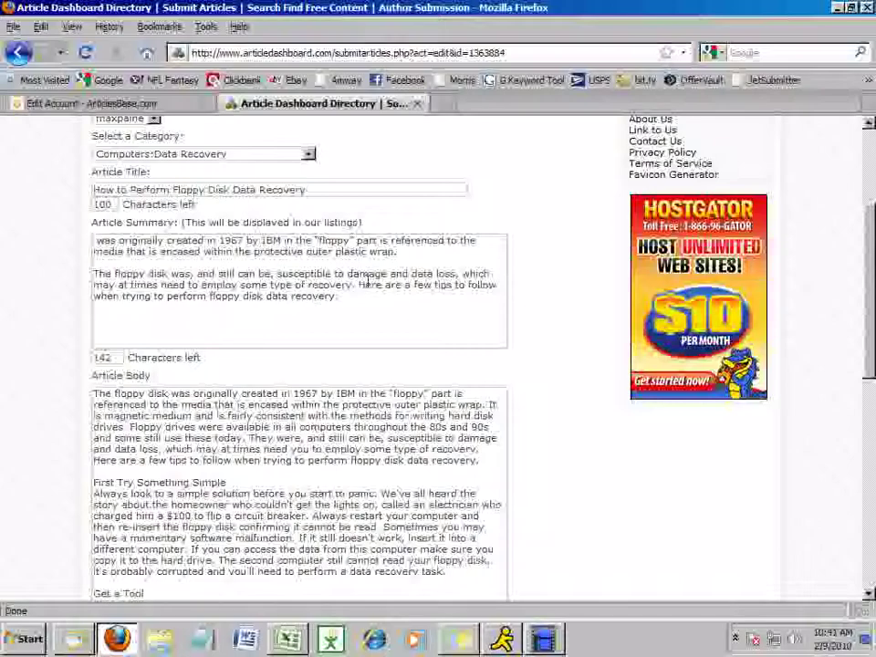
Delete the summary's first paragraph about the 1967 origin and the blank space below it, leaving only the susceptibility and recovery tips text.
left_click_drag(405, 252, 67, 245)
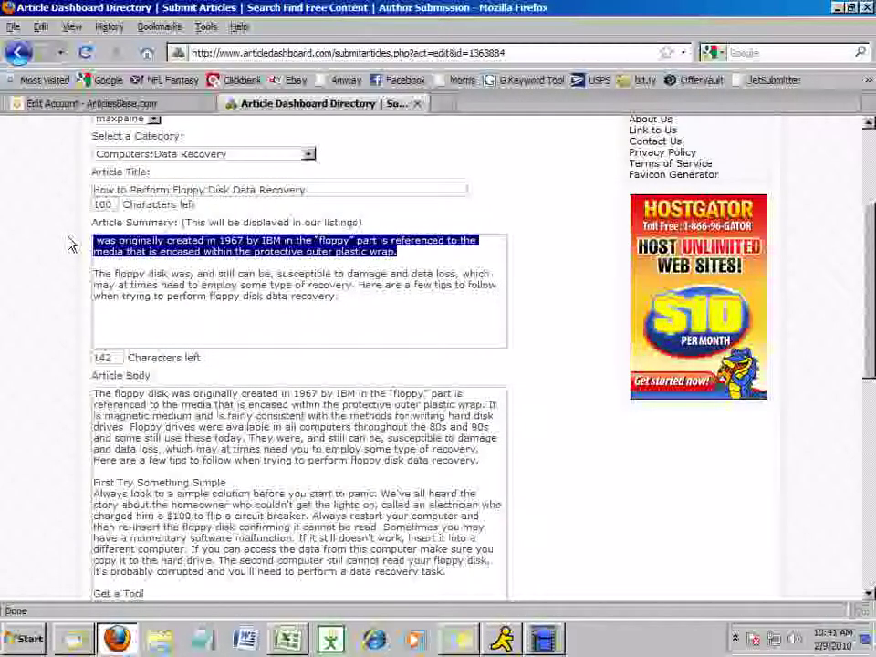
key("Delete")
key("Delete")
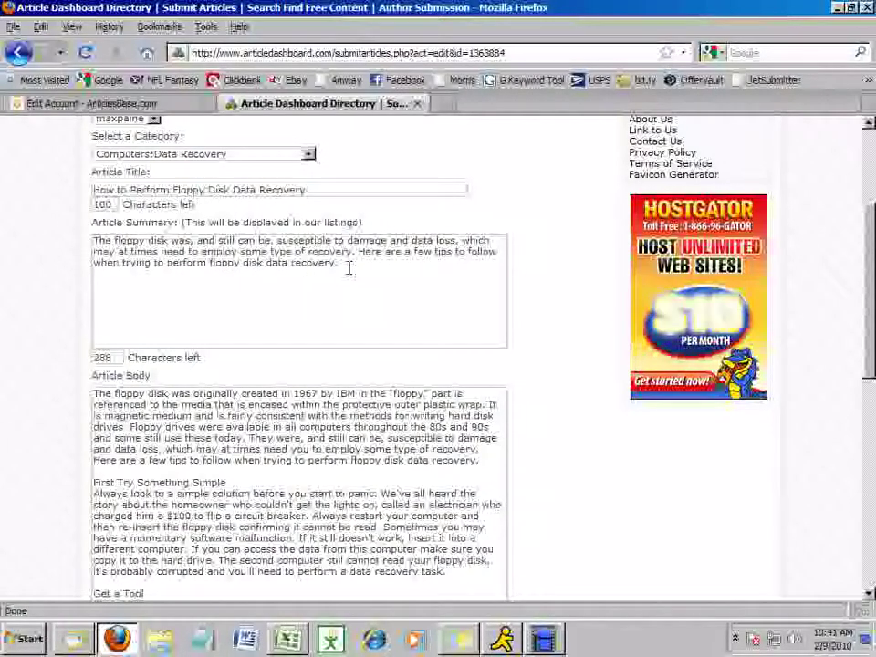
left_click_drag(210, 262, 338, 263)
left_click_drag(174, 190, 306, 192)
left_click(229, 268)
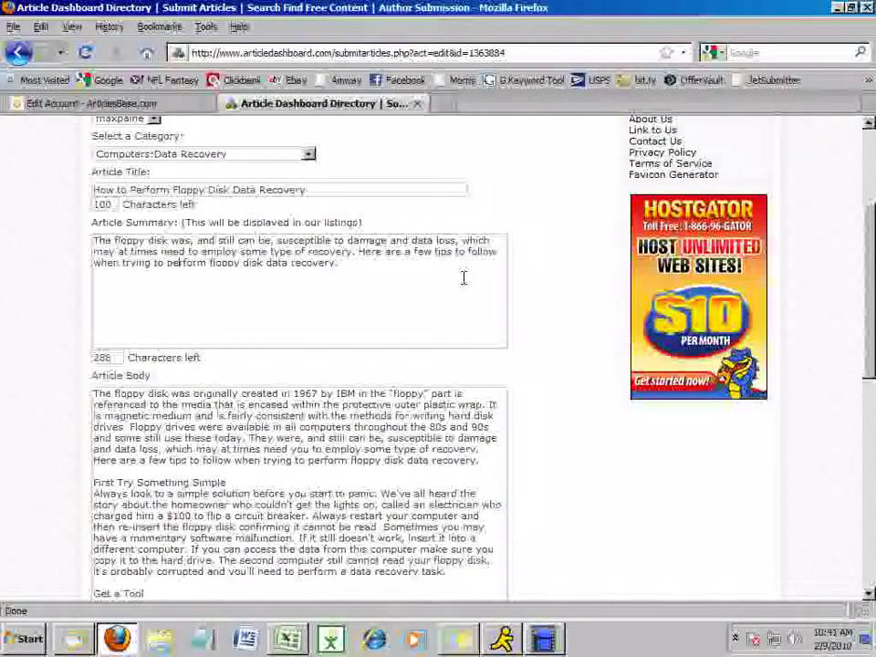
Move the closing "Read more tips on recovering important files" paragraph from the article body into the Resource Box.
left_click_drag(873, 265, 873, 465)
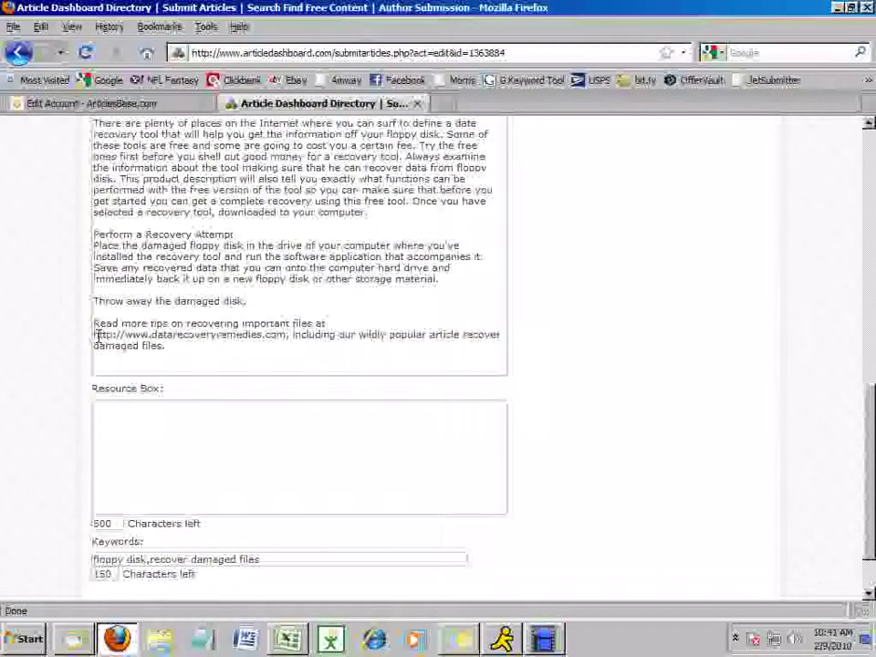
left_click_drag(95, 324, 181, 349)
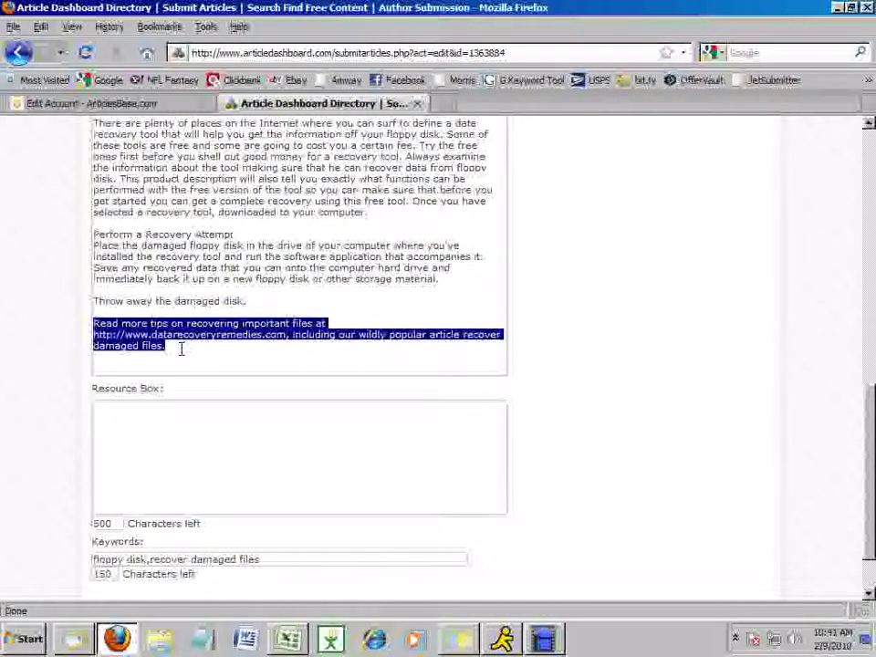
key("Delete")
key("BackSpace")
key("BackSpace")
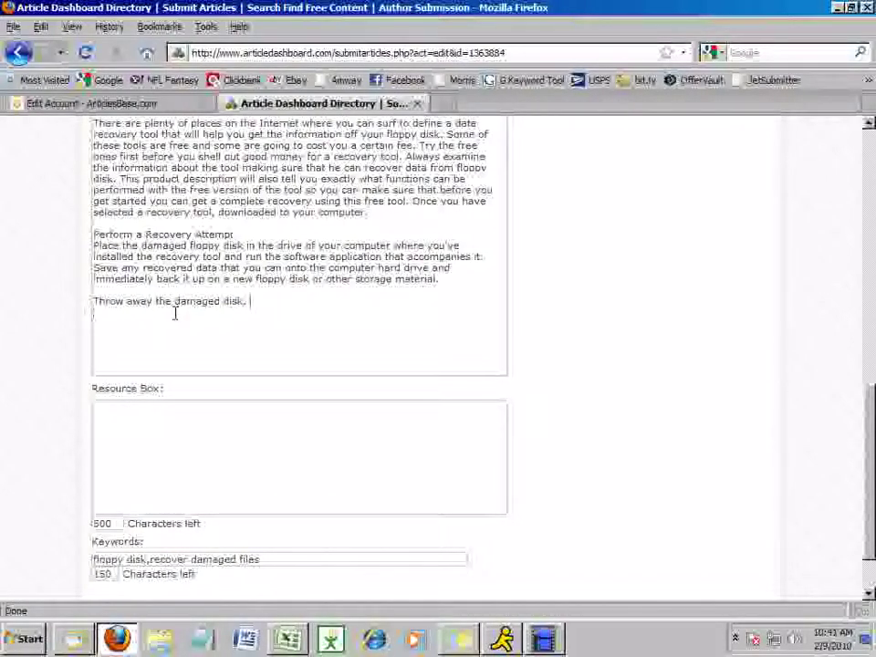
left_click(173, 415)
type("Read more tips on recovering important files at http://www.datarecoveryremedies.com, including our wildly popular article recover damaged files.")
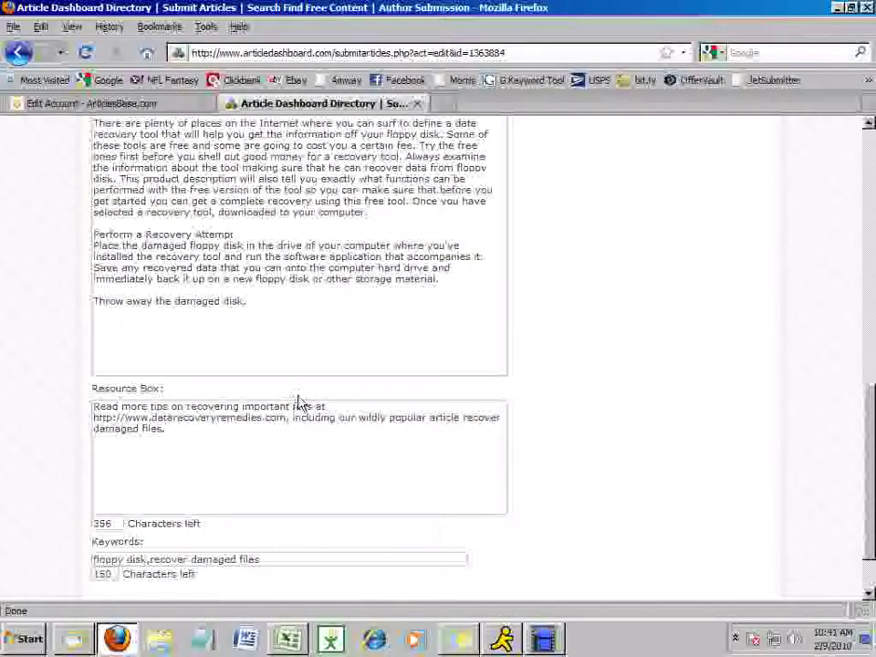
scroll(60, 405, "down", 3)
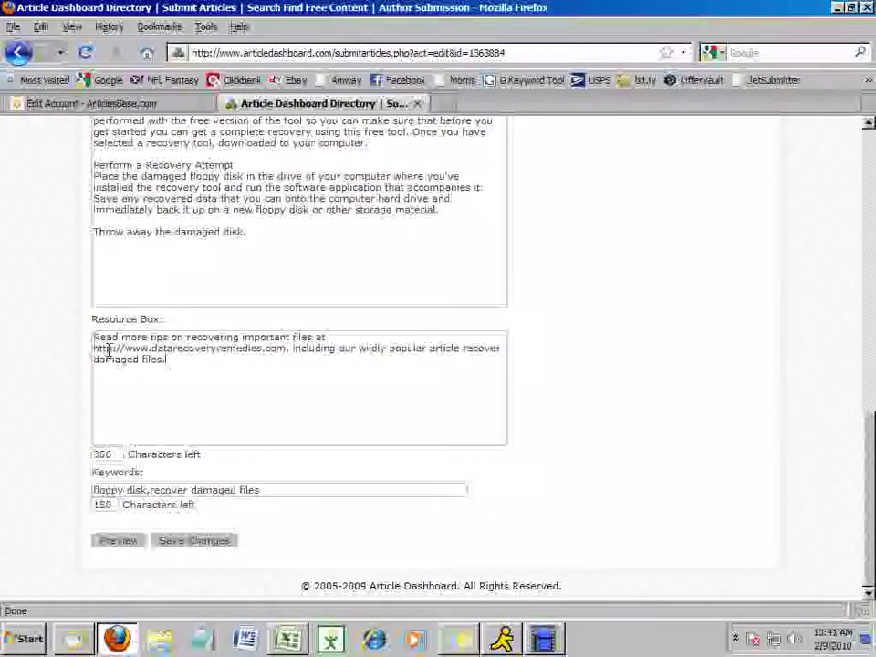
left_click_drag(93, 338, 170, 357)
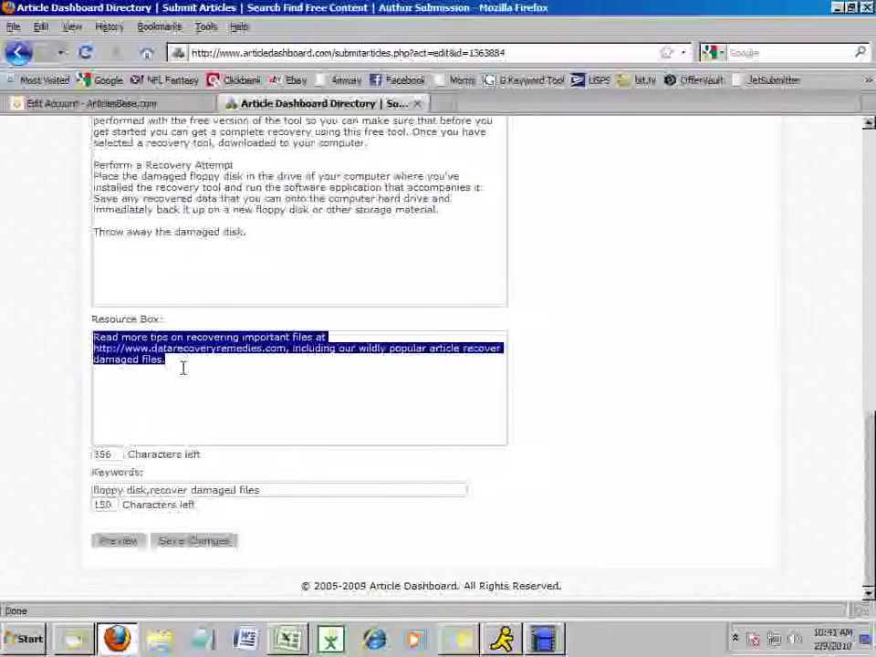
left_click(329, 338)
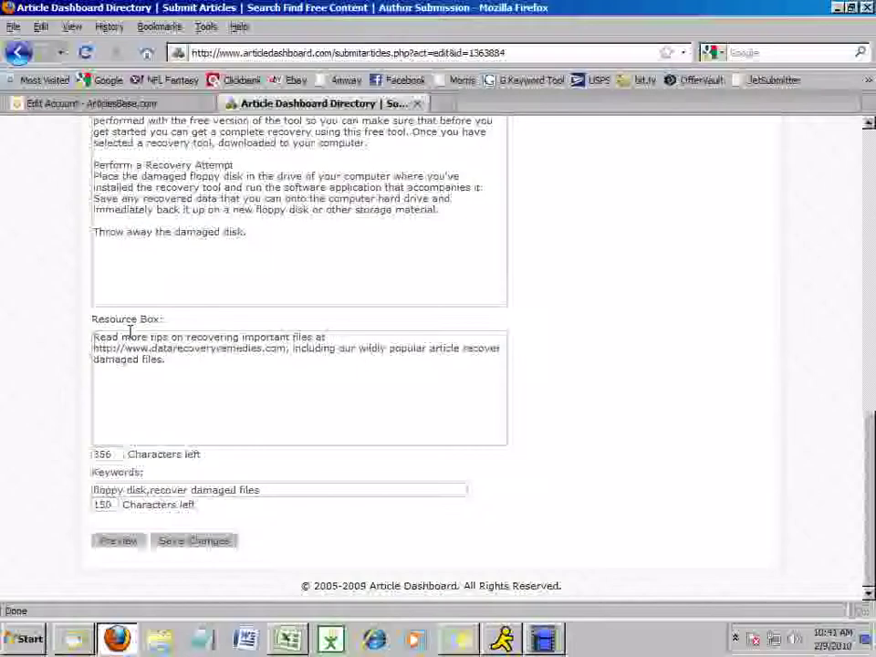
type("<a href")
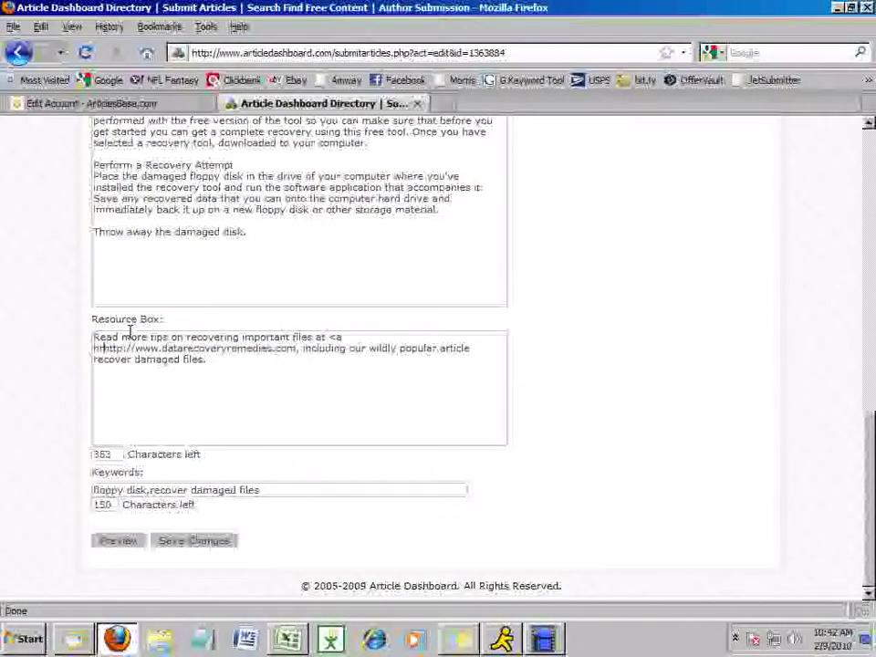
type("=\"")
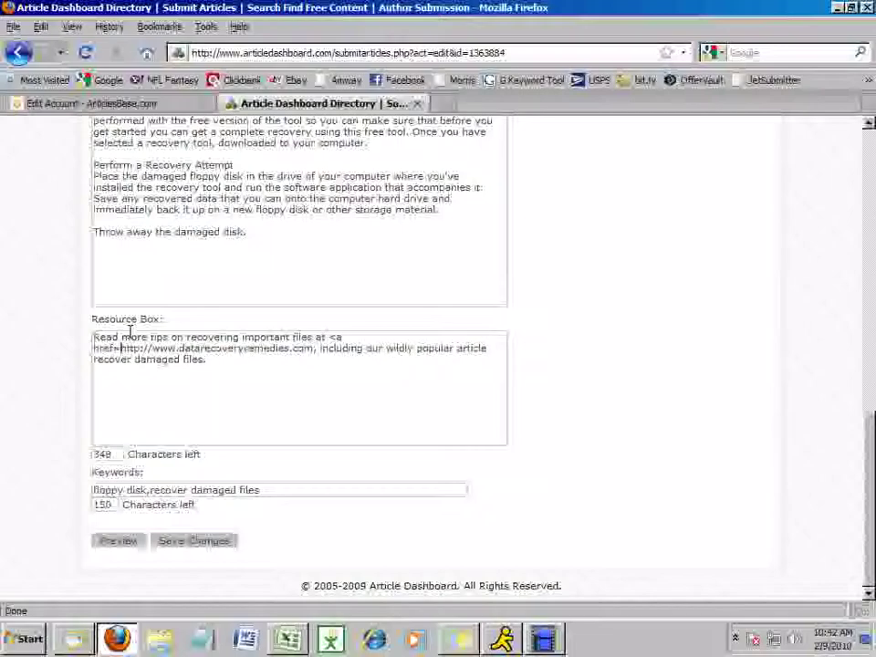
left_click(324, 350)
type("\">")
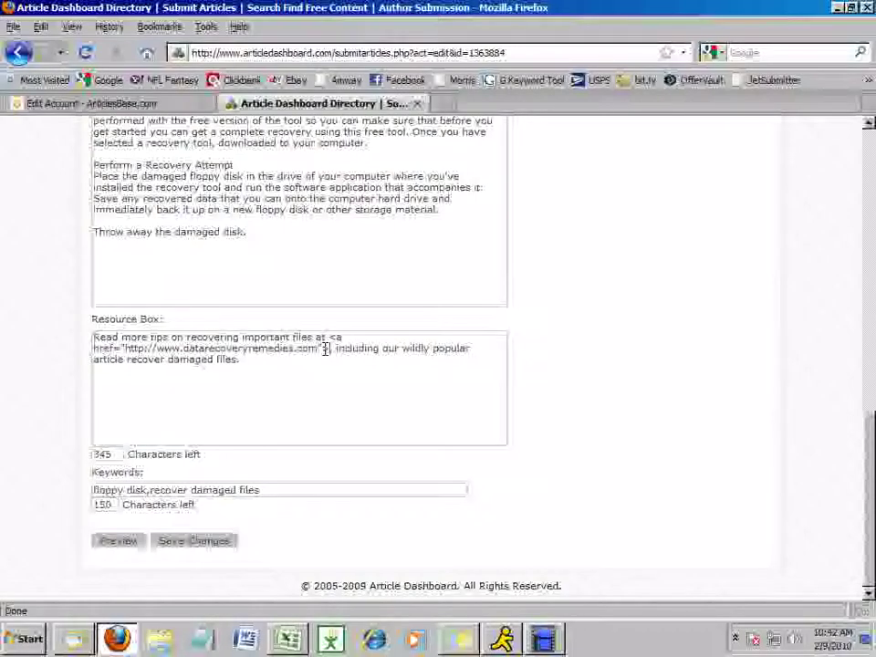
left_click_drag(124, 348, 324, 353)
key("ctrl+c")
left_click(327, 352)
key("ctrl+v")
type("</a>")
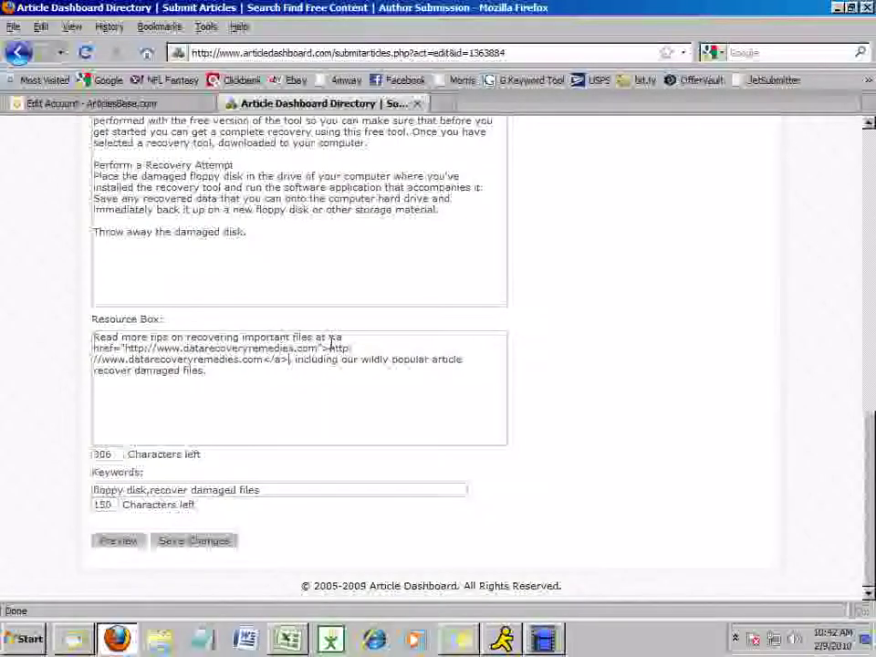
left_click_drag(332, 340, 291, 363)
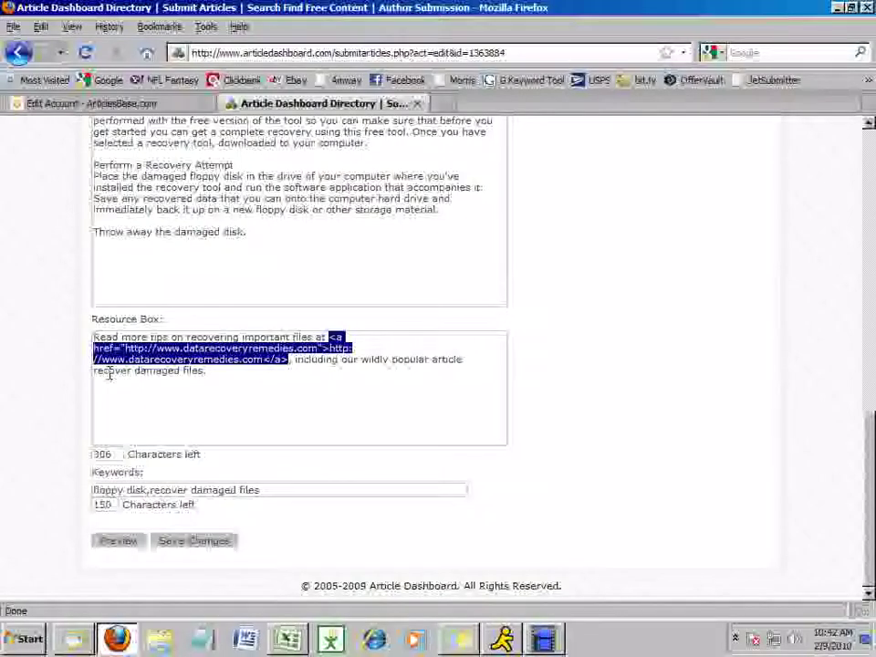
left_click_drag(93, 371, 203, 372)
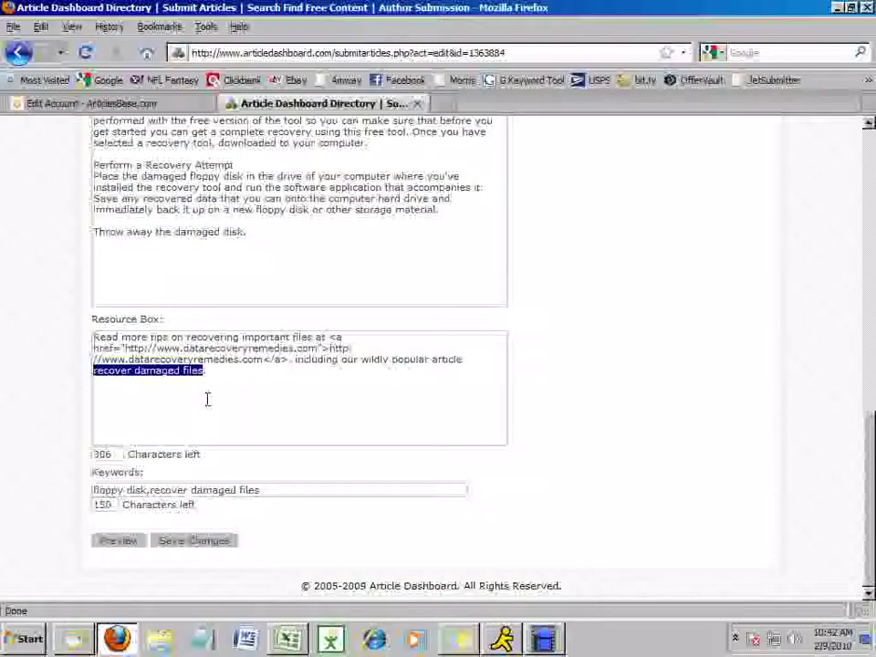
mouse_move(330, 338)
left_mouse_down()
mouse_move(344, 338)
mouse_move(332, 349)
left_mouse_up()
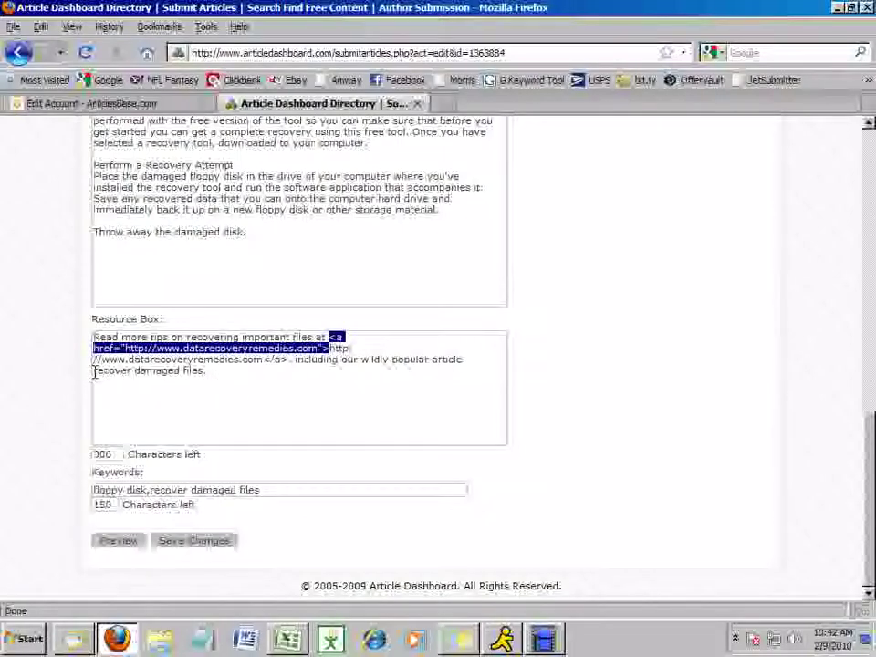
left_click(295, 384)
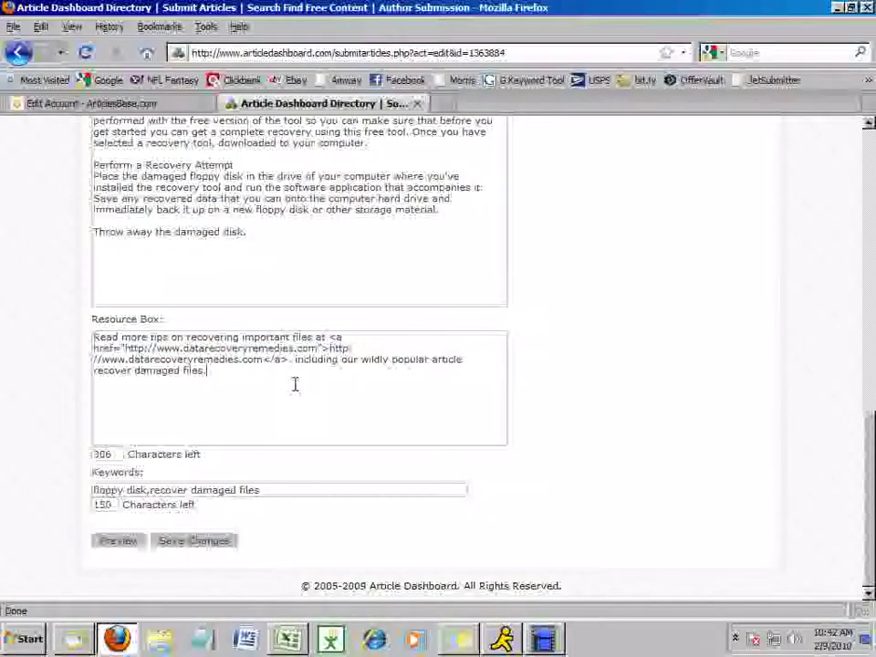
left_click(447, 105)
type("w")
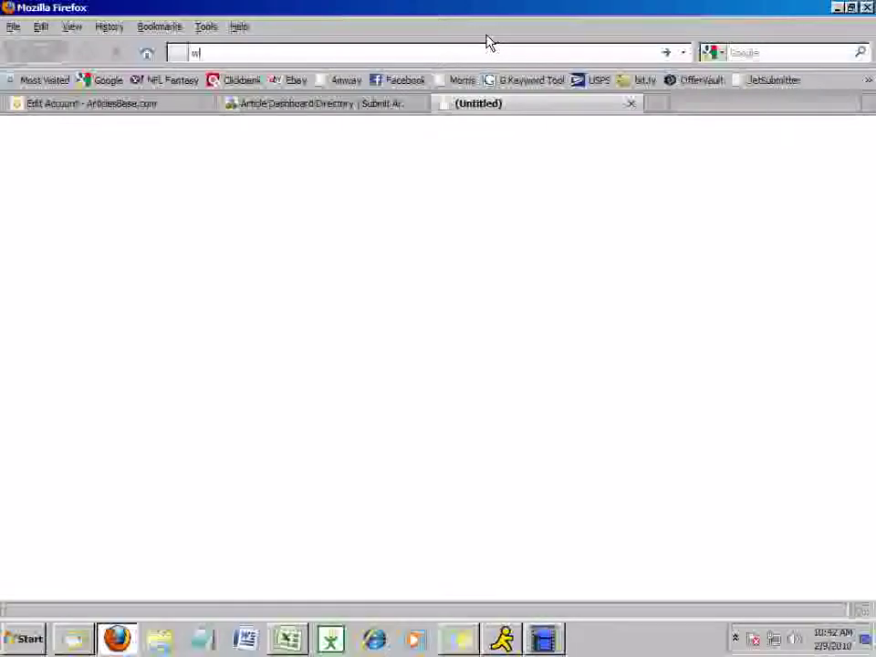
type("ww.dat")
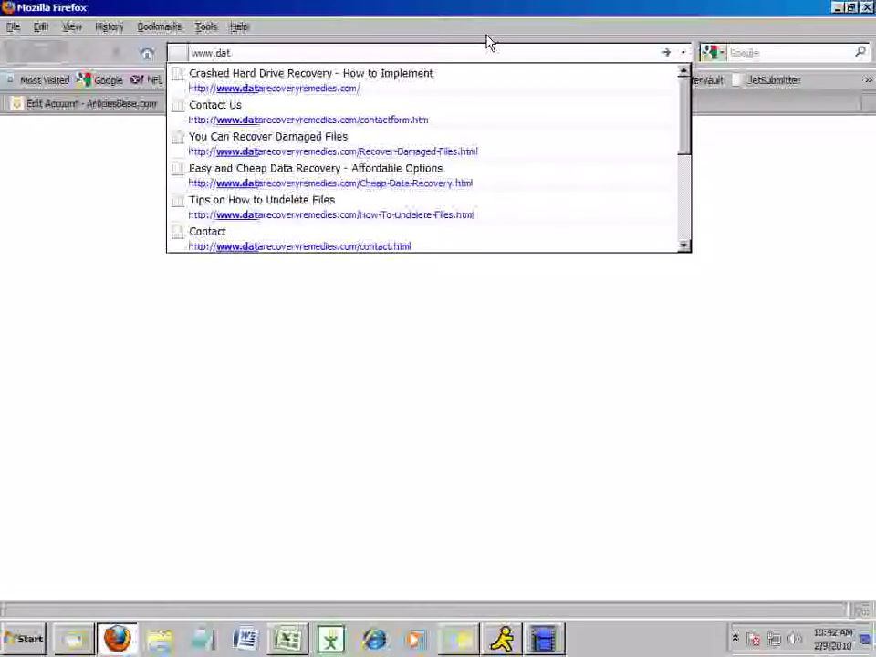
key("Down")
key("Down")
key("Down")
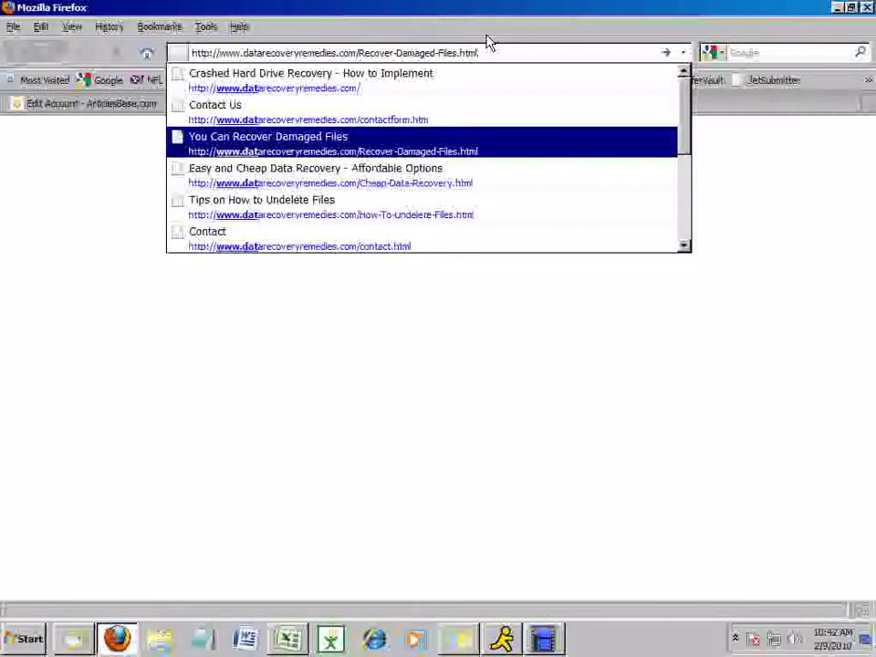
key("Return")
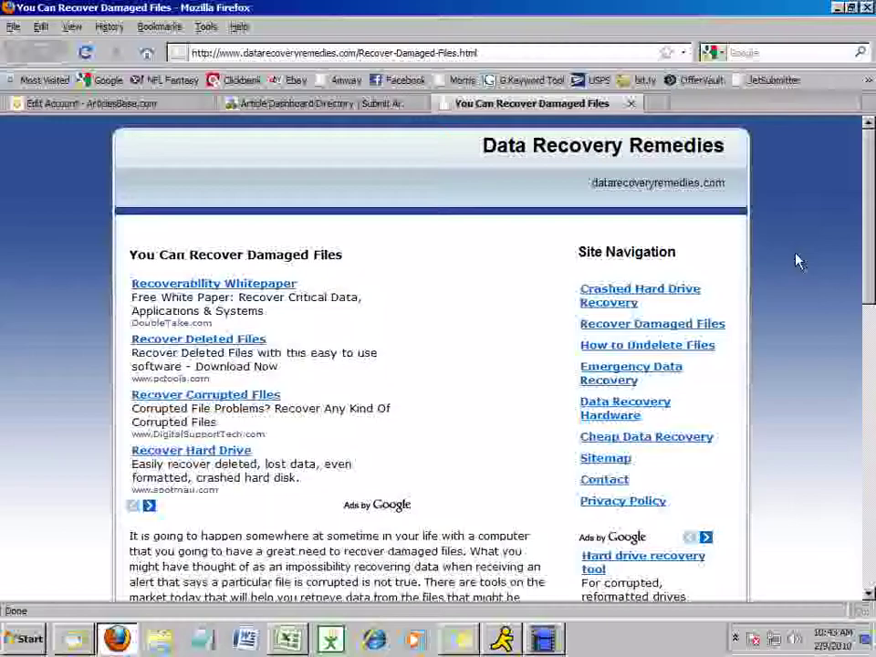
left_click(611, 336)
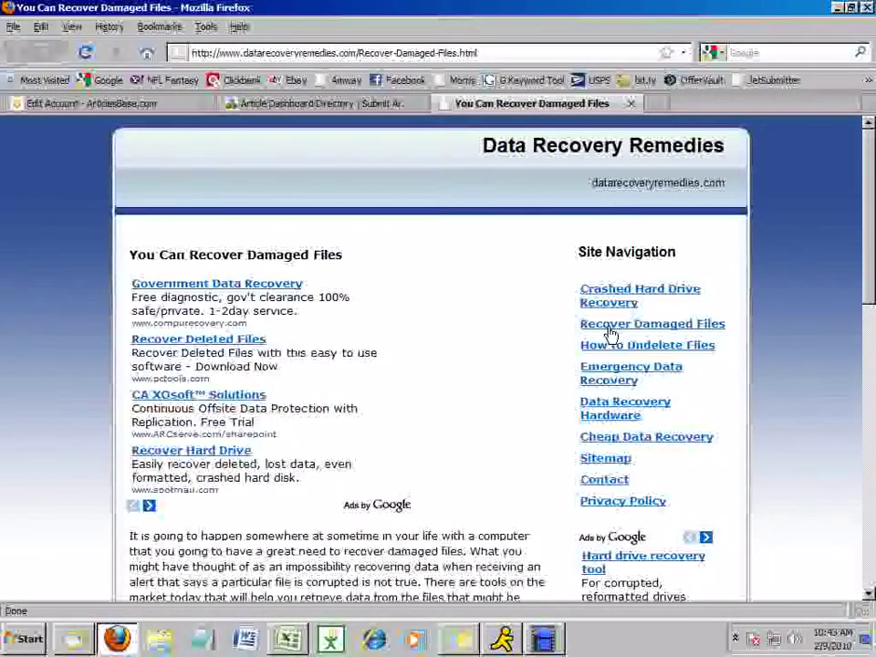
left_click(496, 52)
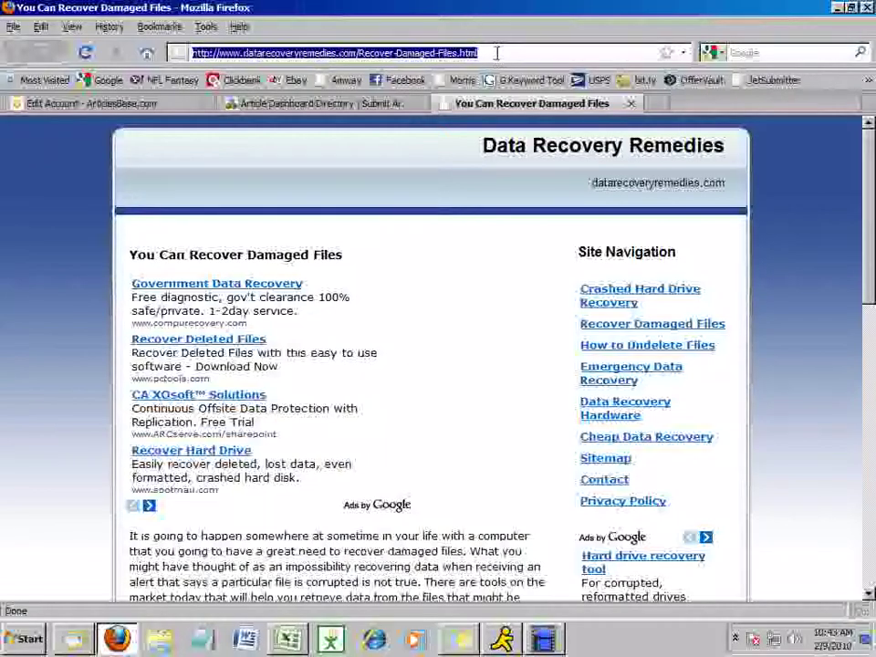
left_click(322, 106)
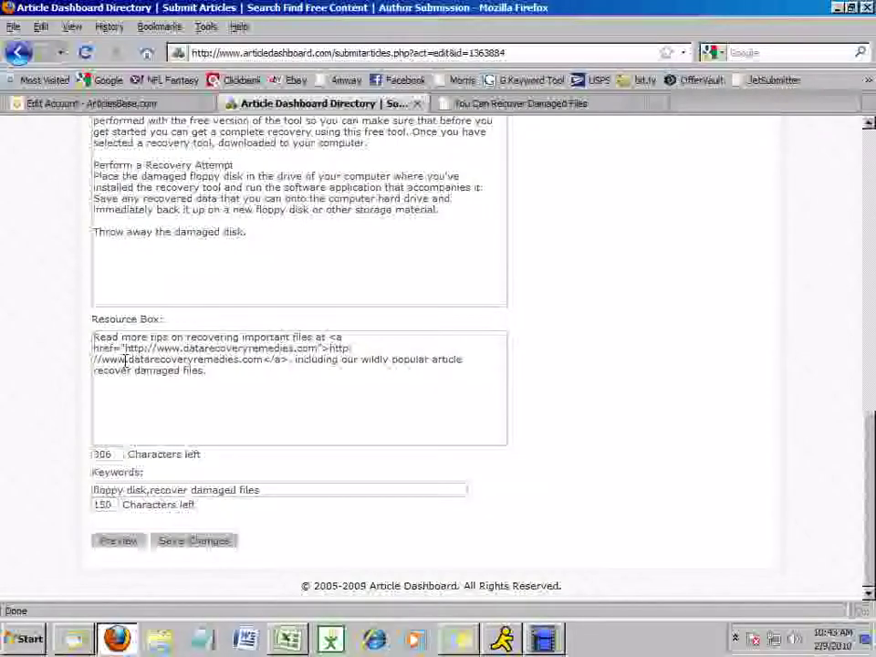
type("<a href=\"")
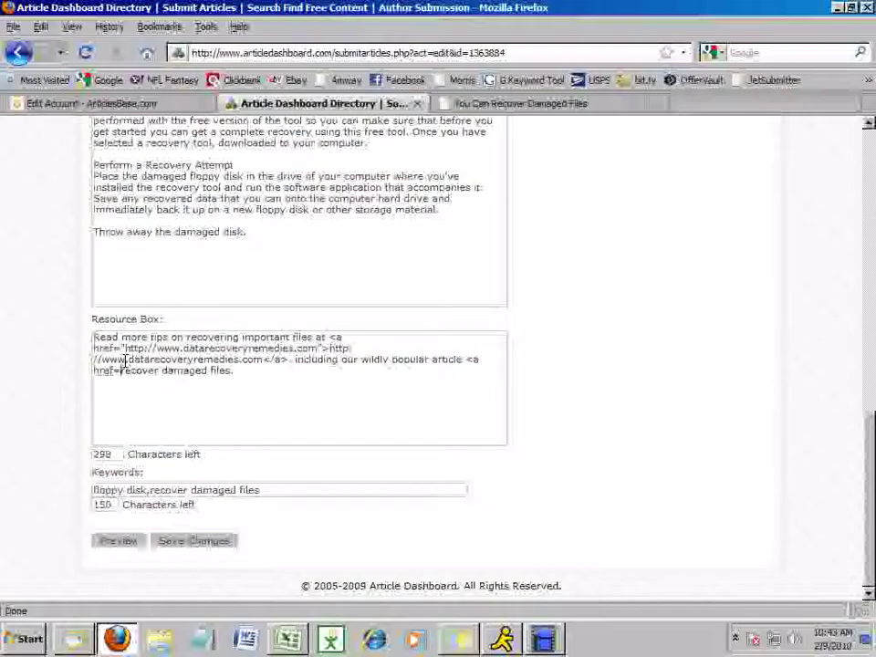
key("ctrl+v")
type("\">")
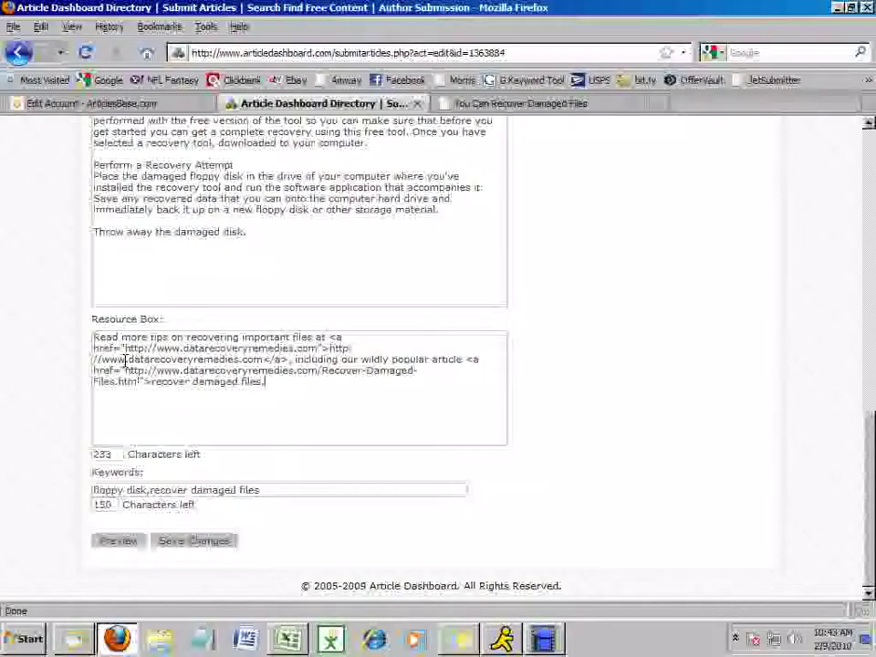
type("</a>")
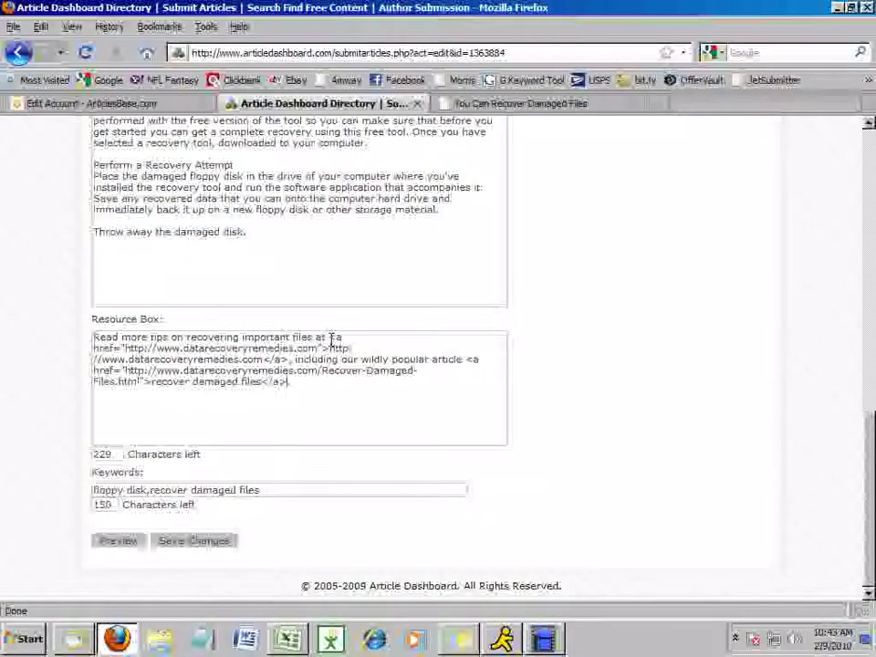
Review the Resource Box's two HTML links and the keywords, and read through the article preview in an enlarged window.
left_click_drag(326, 337, 293, 363)
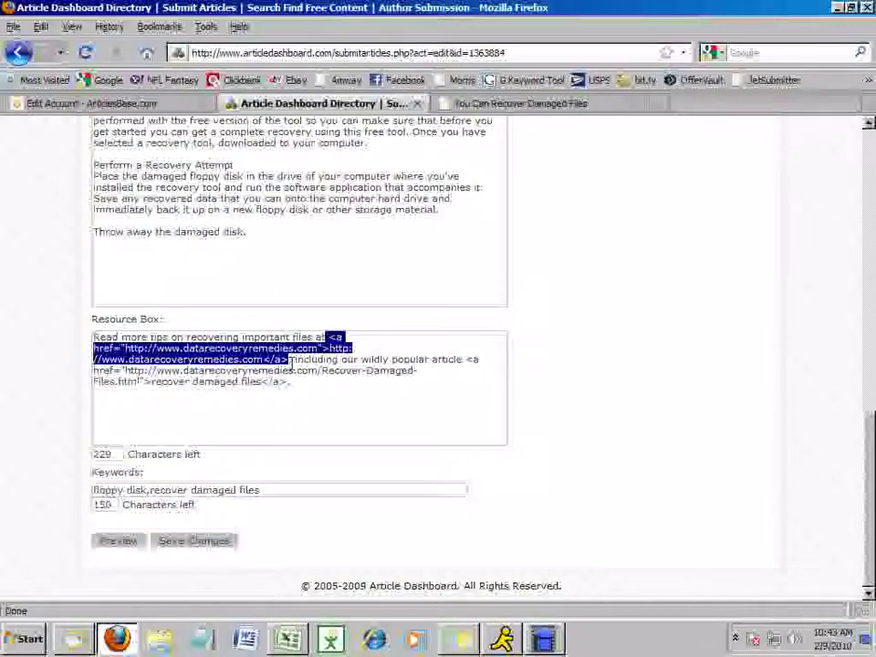
left_click_drag(466, 359, 289, 390)
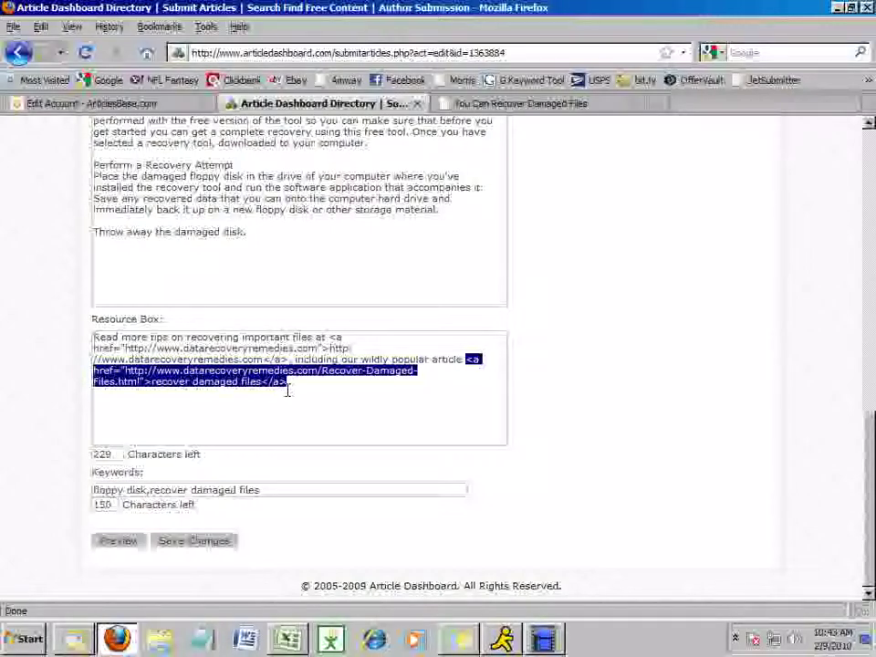
left_click(55, 433)
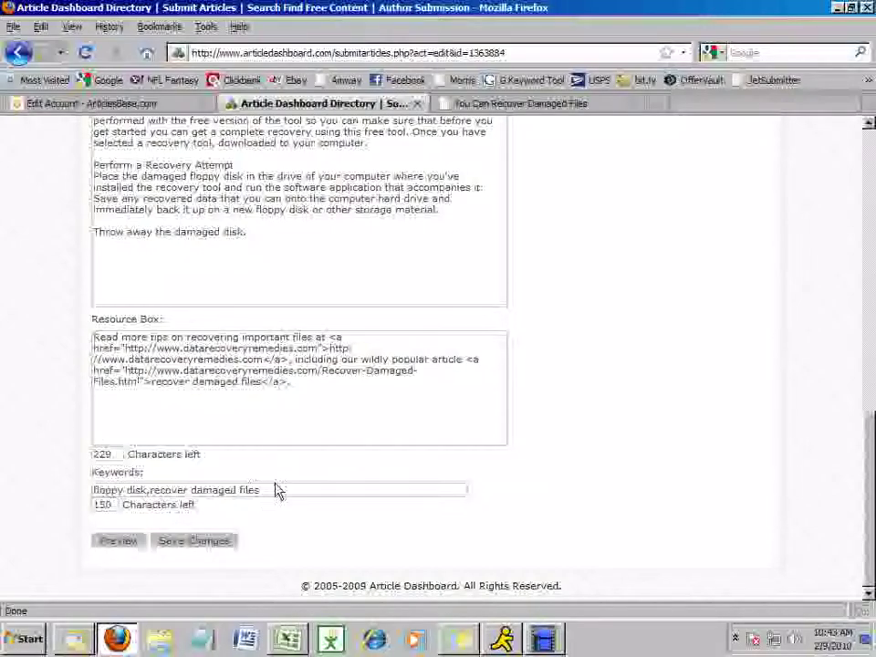
left_click_drag(291, 488, 57, 491)
left_click(24, 489)
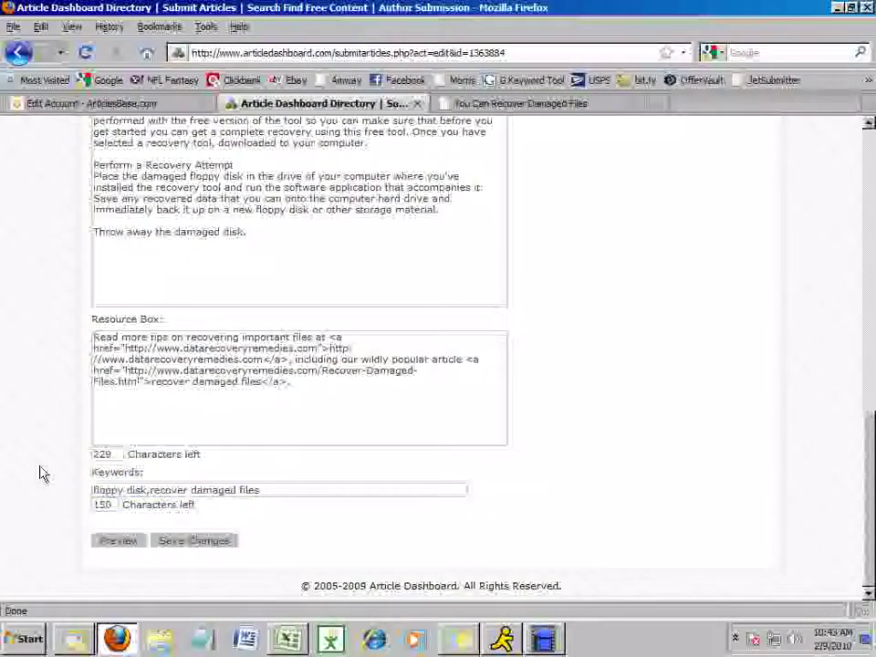
left_click(108, 544)
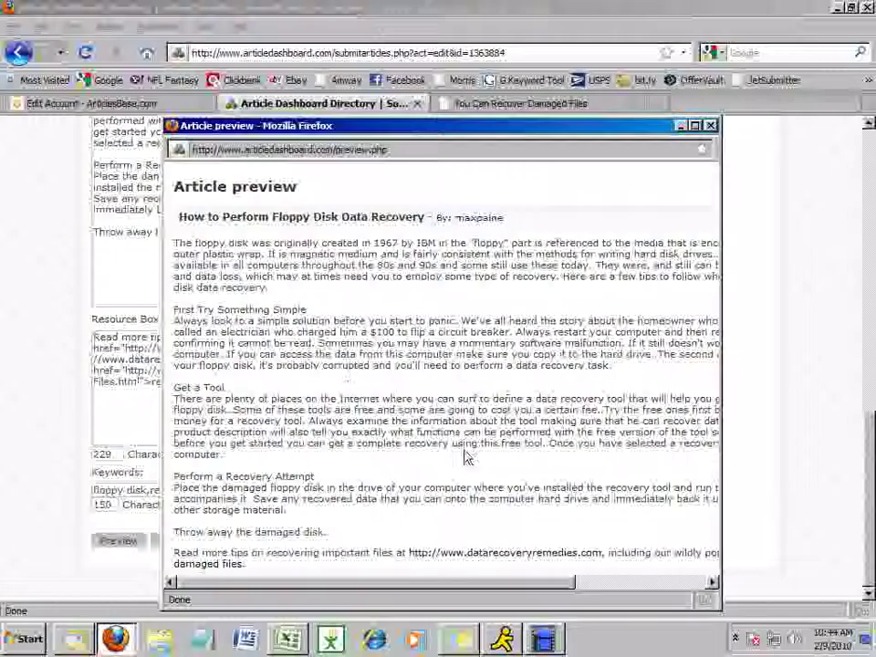
mouse_move(562, 584)
left_mouse_down()
mouse_move(661, 582)
mouse_move(551, 599)
left_mouse_up()
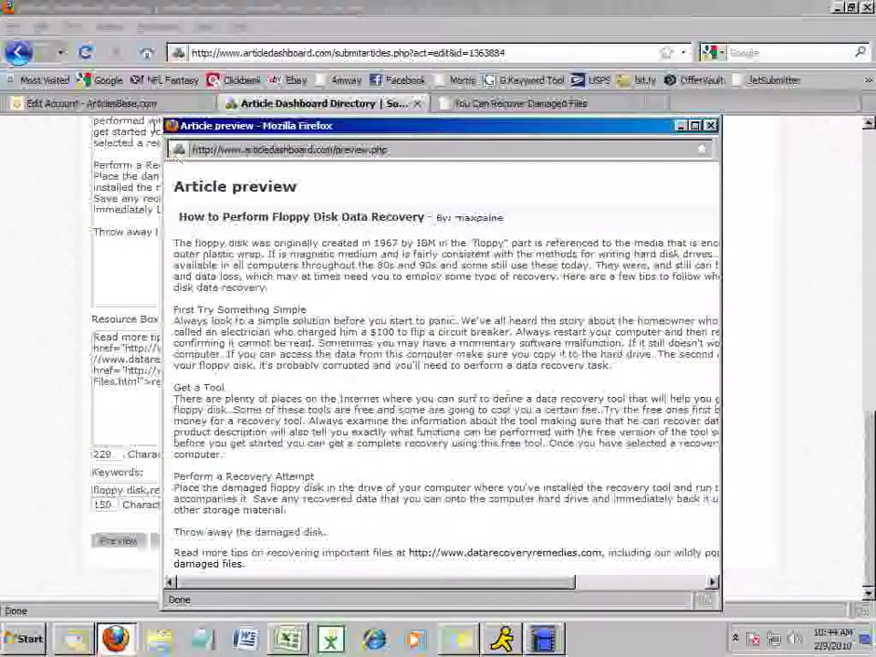
left_click_drag(162, 118, 3, 6)
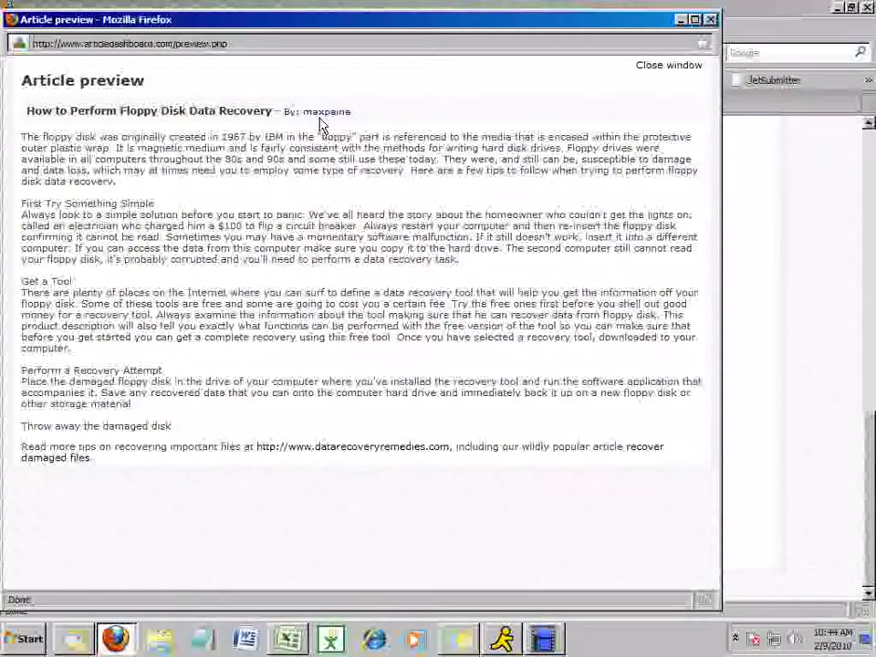
left_click(681, 65)
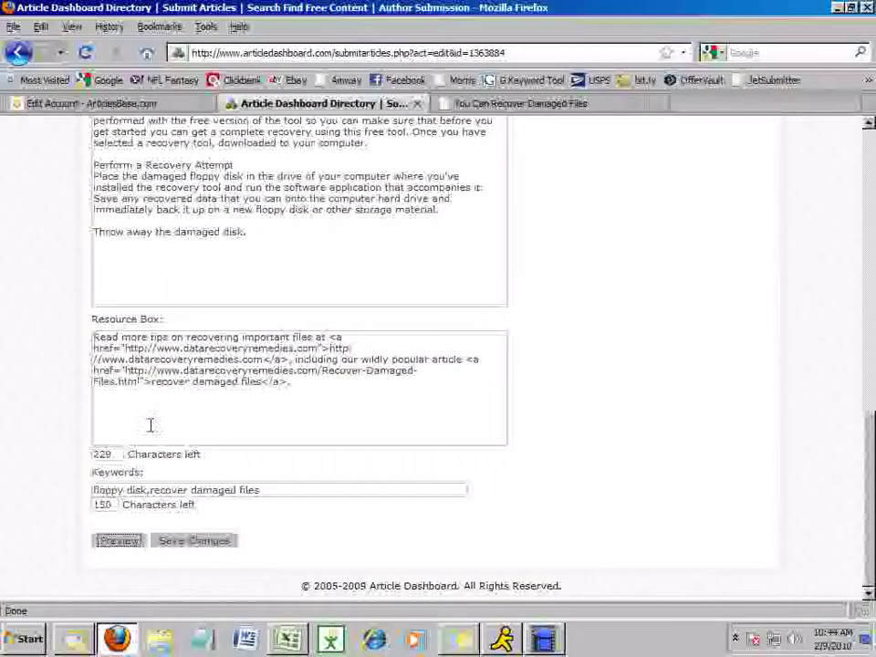
Save the changes to the floppy disk data recovery article and check the submission status.
left_click(202, 546)
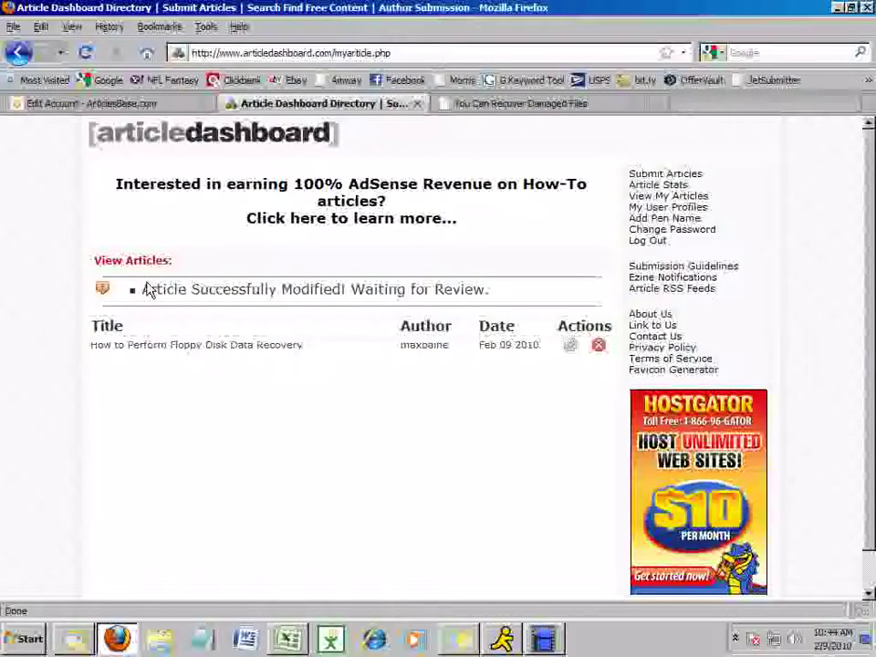
left_click_drag(143, 290, 378, 290)
left_click(514, 287)
left_click_drag(518, 293, 145, 303)
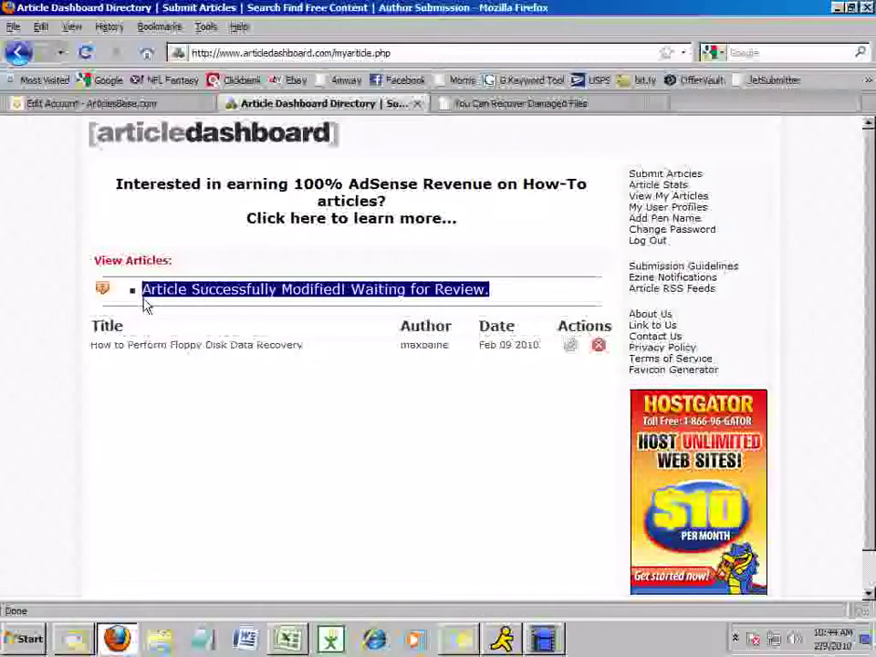
left_click(360, 263)
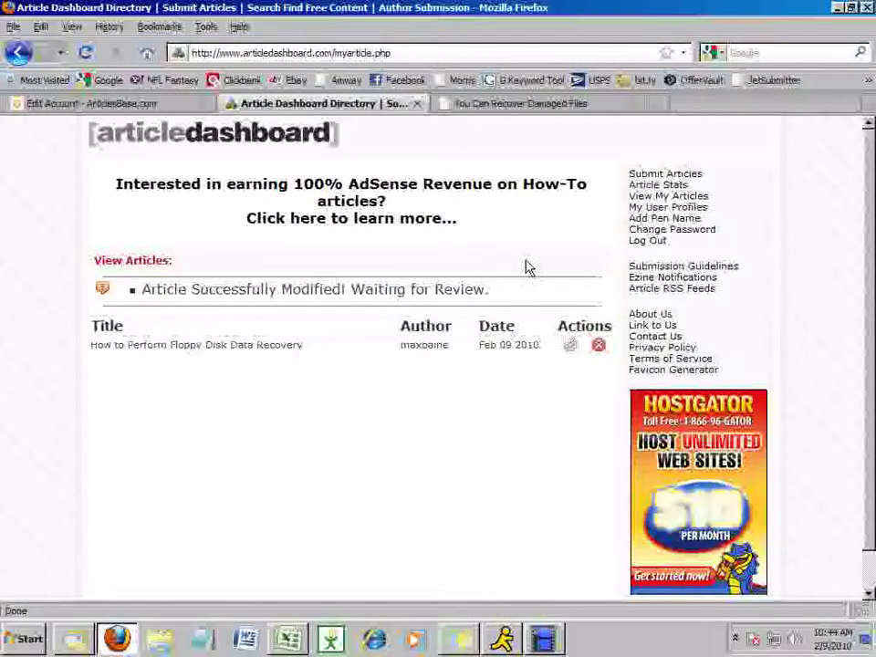
Add a new author pen name to the account, entering the alternate author's full name.
left_click(654, 220)
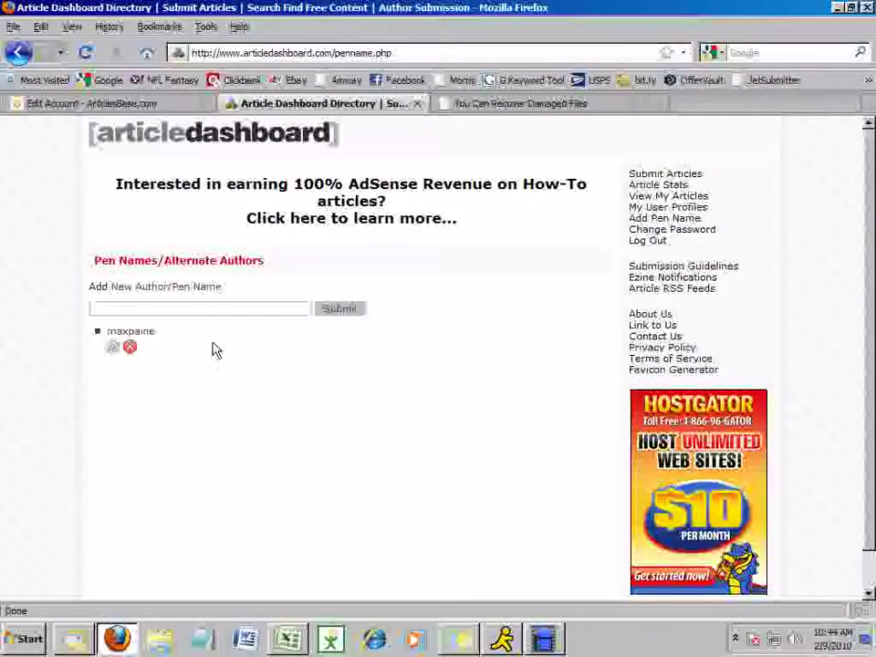
left_click(131, 308)
type("Wes B Wayne")
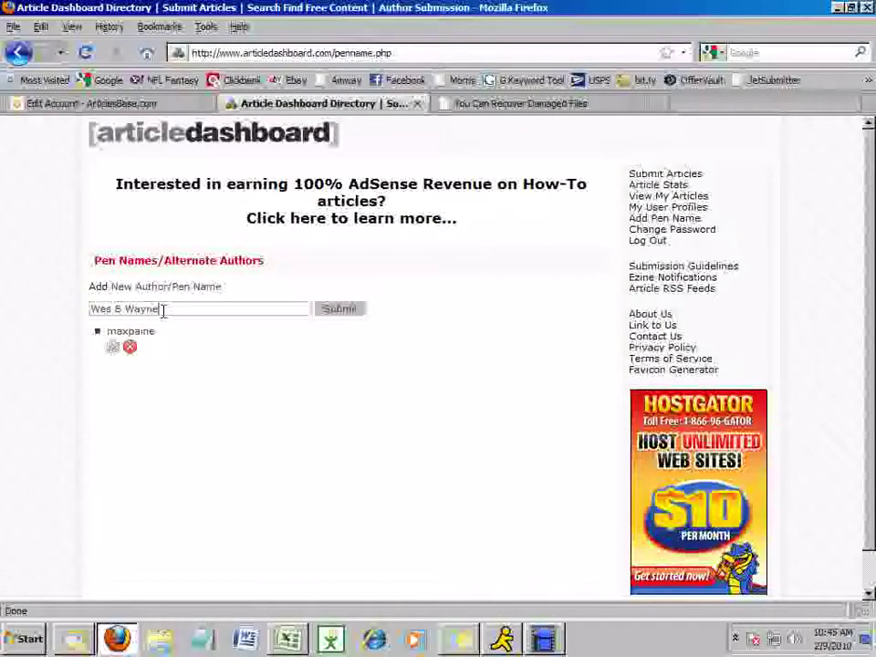
left_click_drag(163, 311, 79, 309)
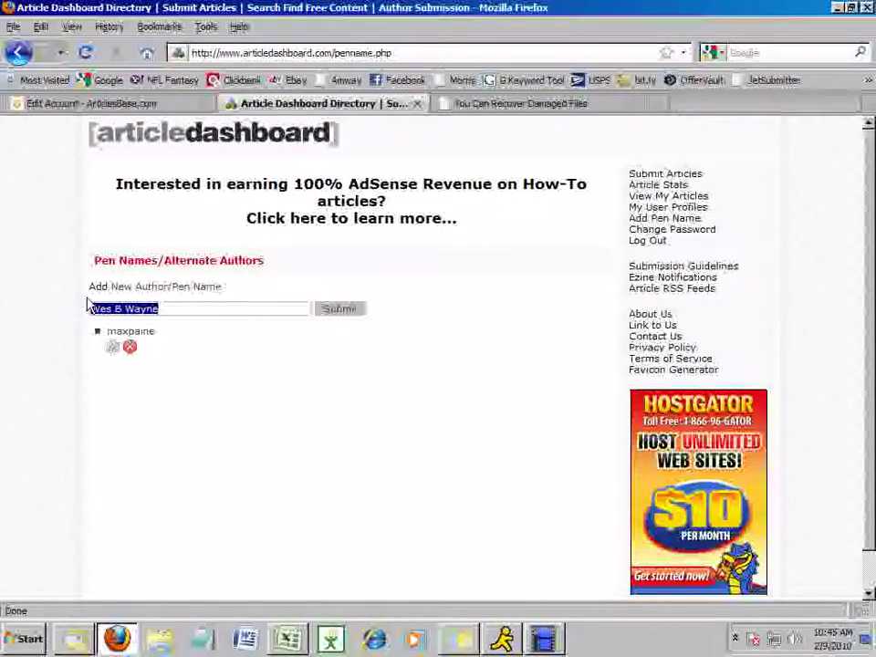
left_click(172, 366)
left_click(345, 312)
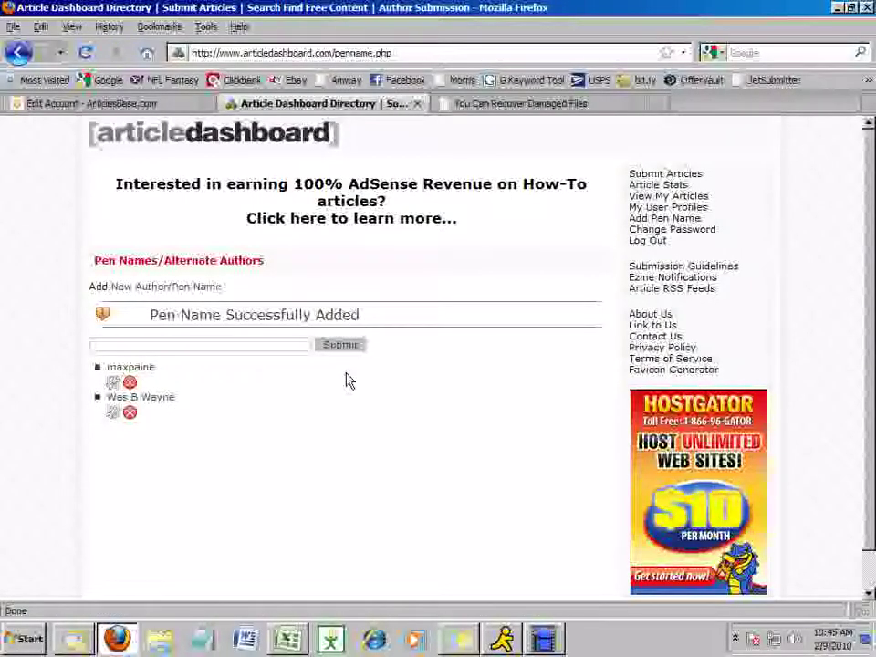
Try to delete the account's original pen name from the list of alternate authors.
left_click(129, 384)
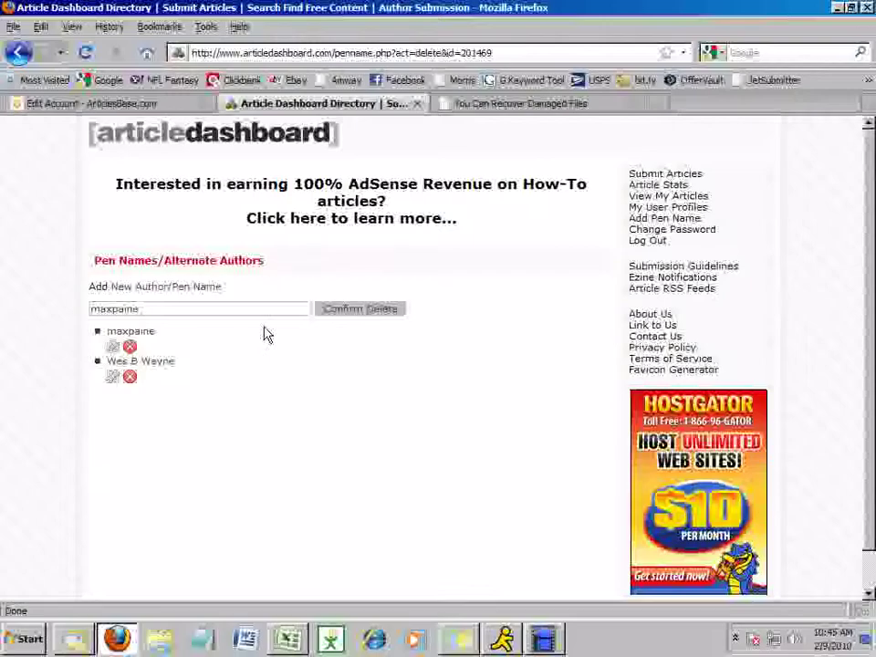
left_click(356, 310)
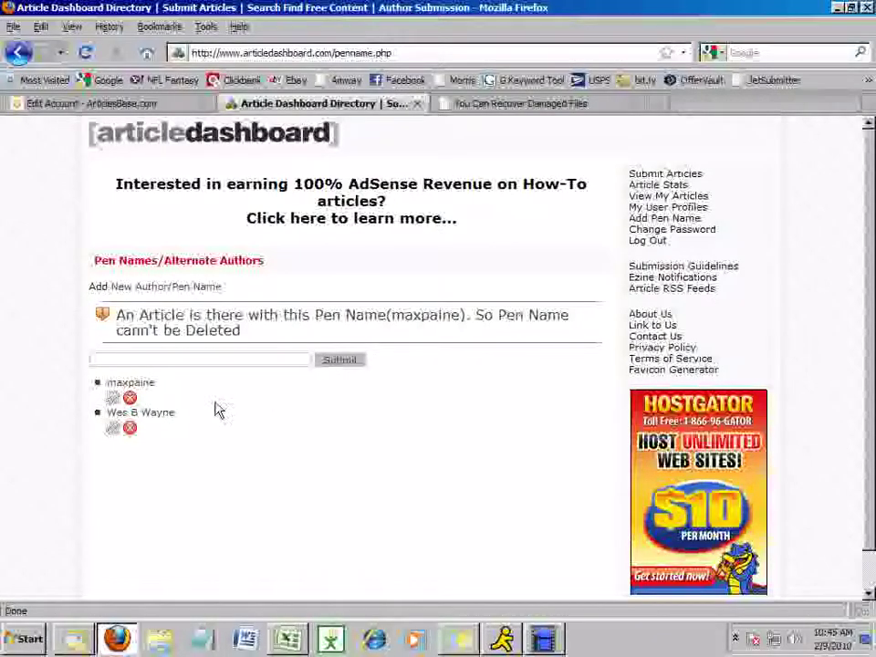
scroll(217, 409, "down", 1)
scroll(217, 409, "up", 1)
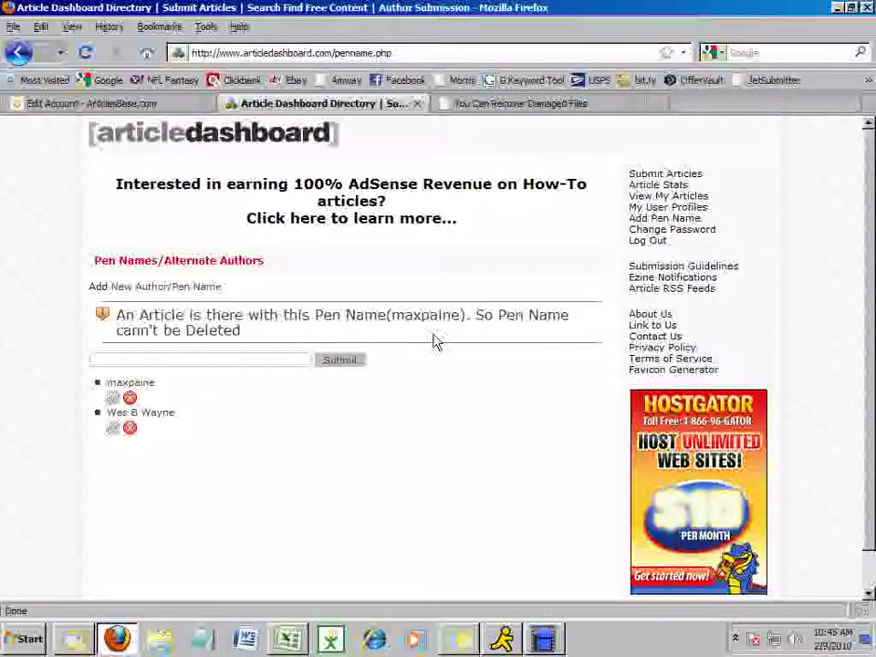
left_click(647, 220)
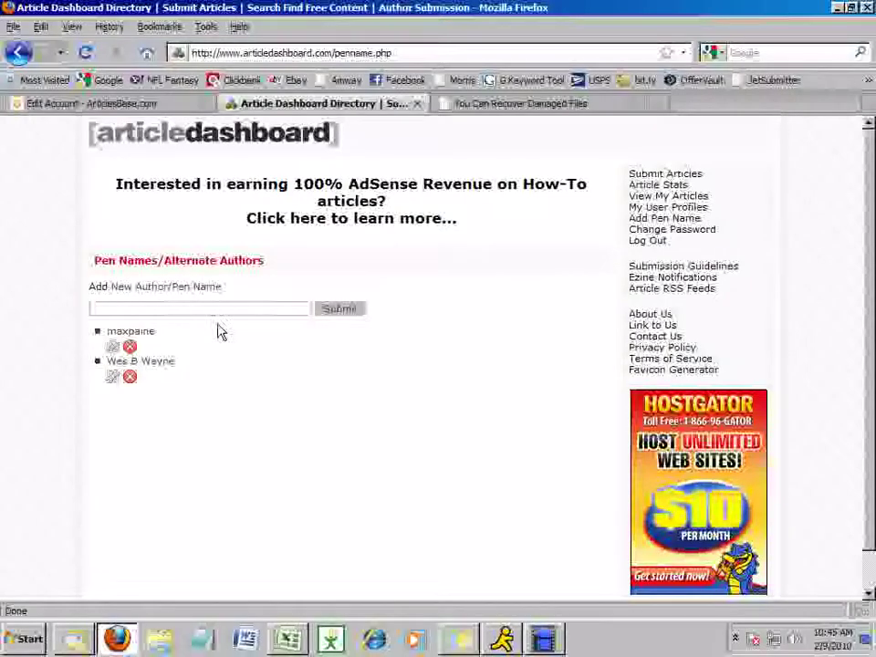
Reopen the floppy disk data recovery article for editing and set its author to the newly added pen name.
left_click(648, 196)
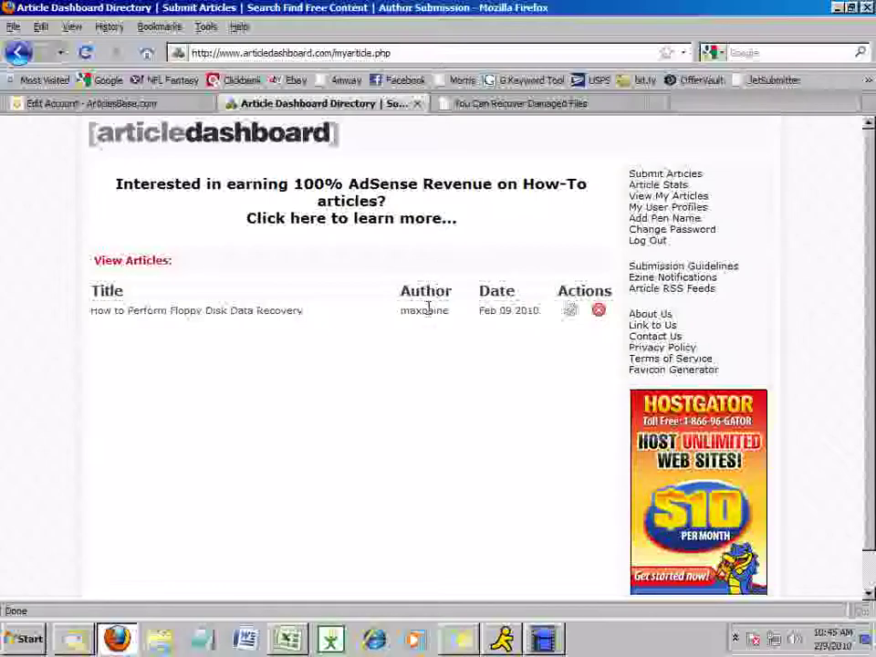
left_click(570, 314)
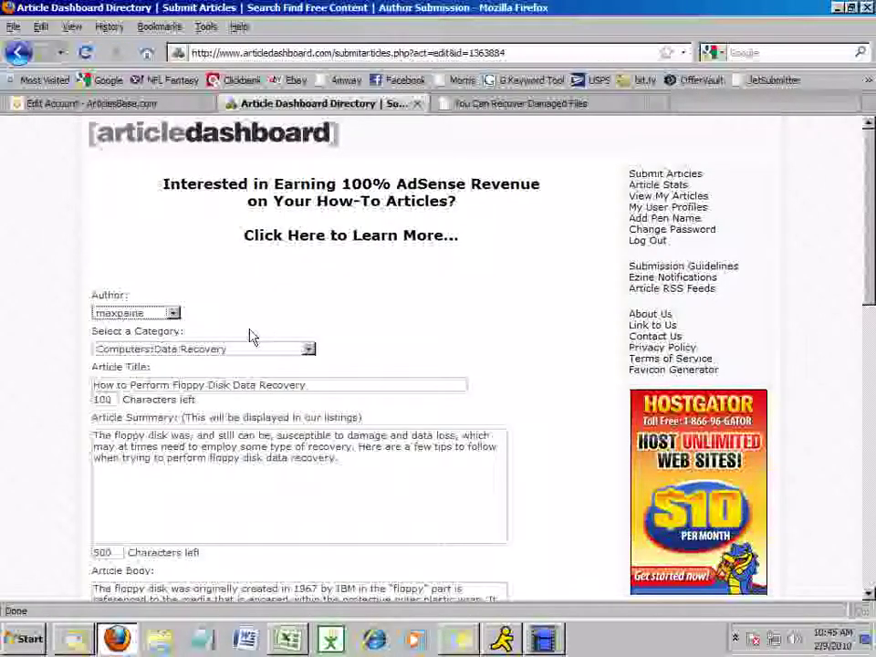
left_click(173, 313)
left_click(170, 338)
left_click(257, 317)
left_click(173, 314)
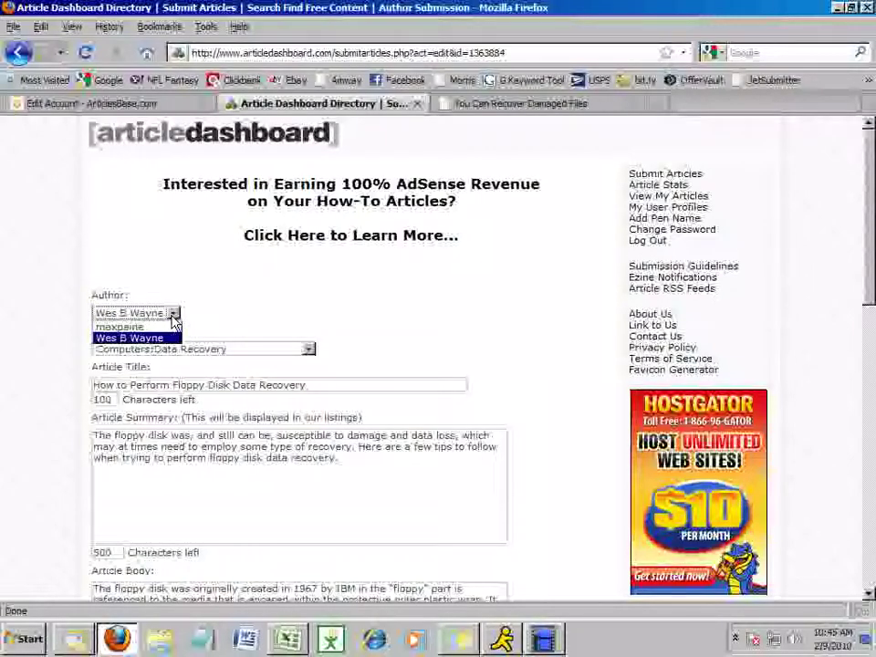
left_click(171, 338)
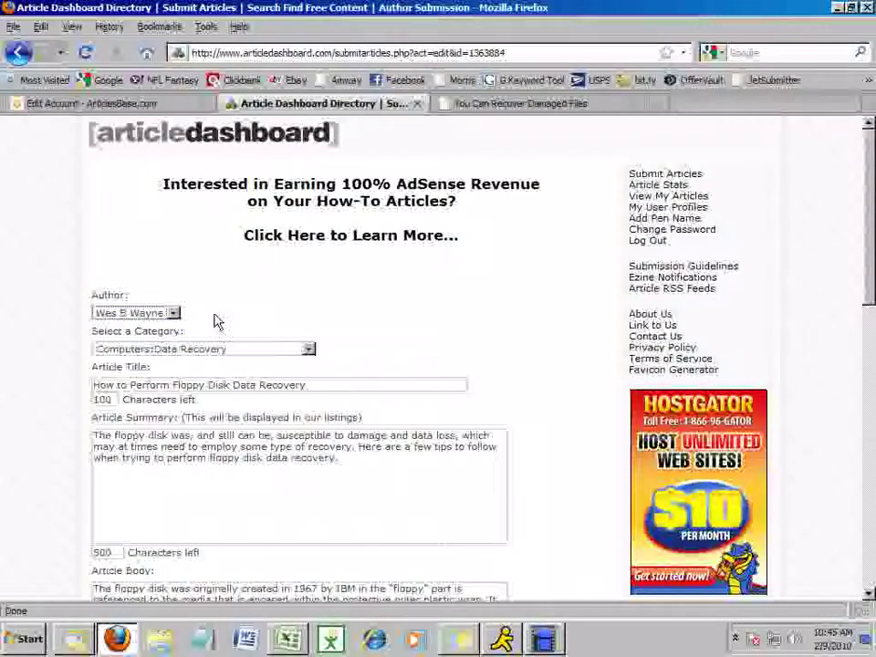
Save the article's author change and check the author shown in the article list.
scroll(55, 399, "down", 3)
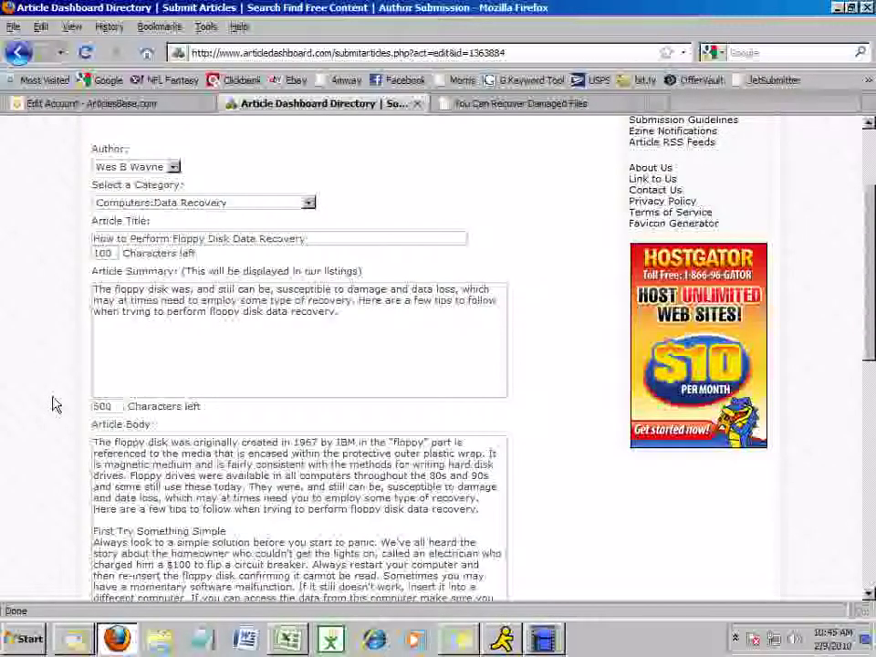
scroll(52, 404, "down", 13)
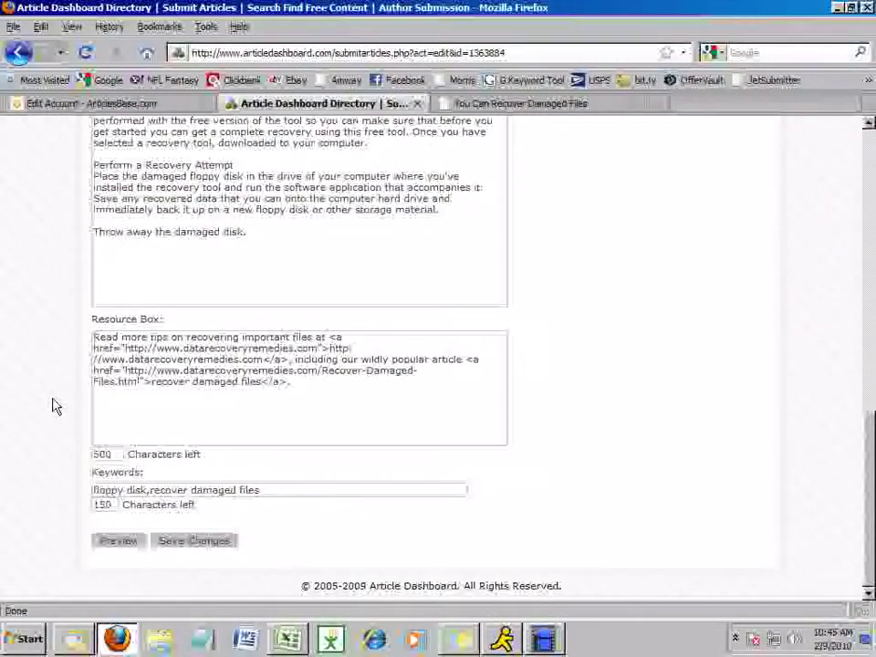
left_click(182, 546)
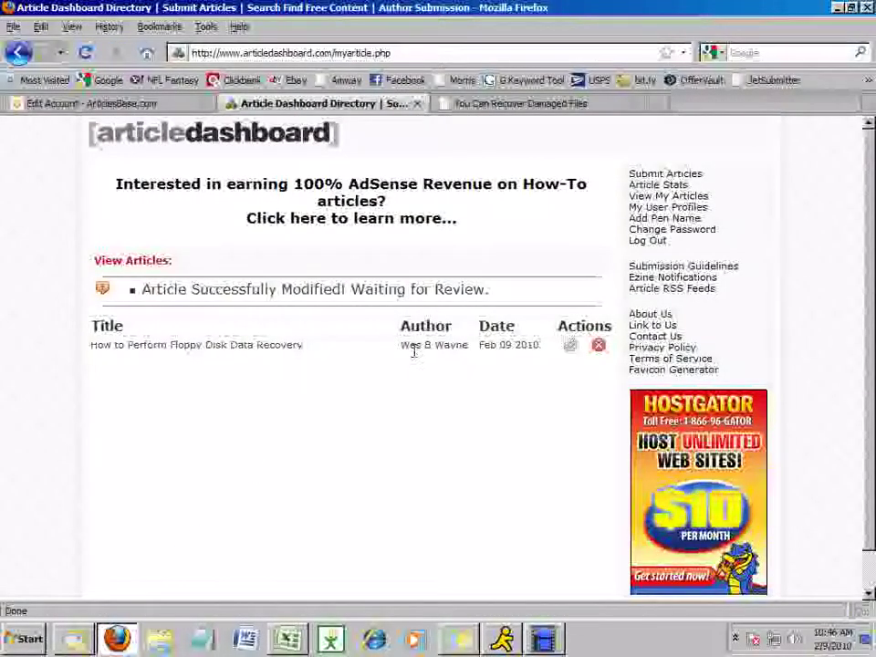
left_click_drag(400, 344, 475, 373)
left_click(439, 400)
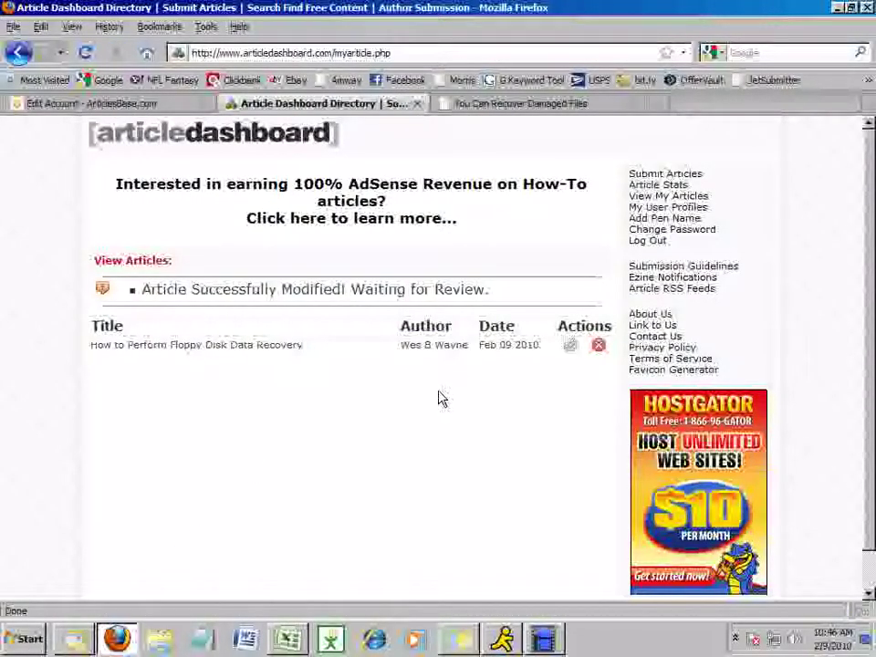